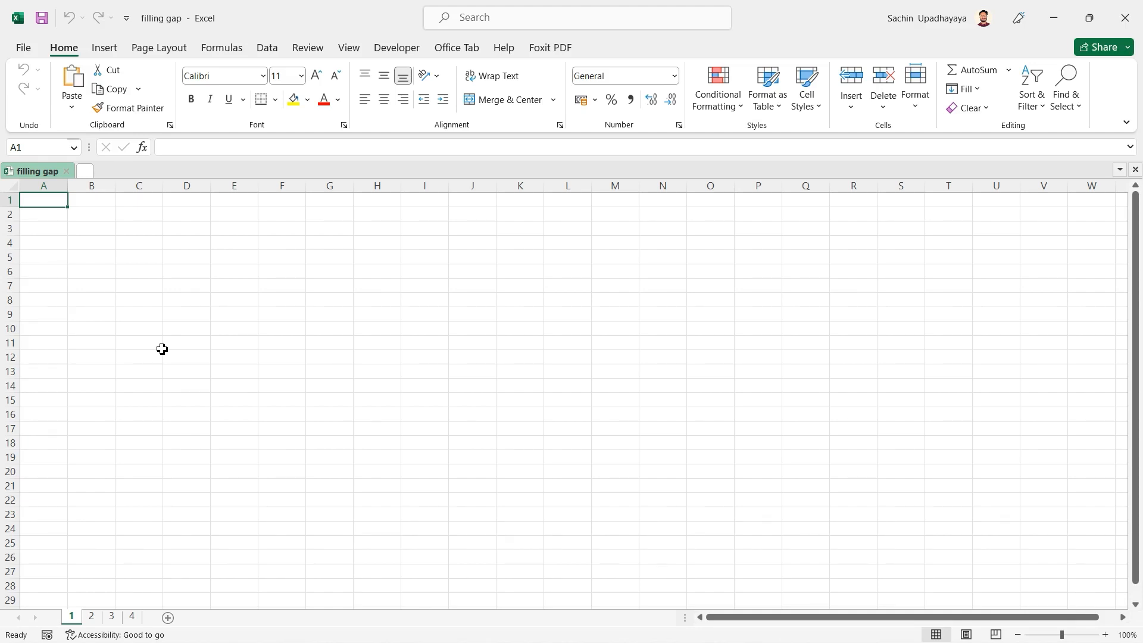
Enter 45 in cell A2 and 7 in cell A3 of sheet 1
click(91, 620)
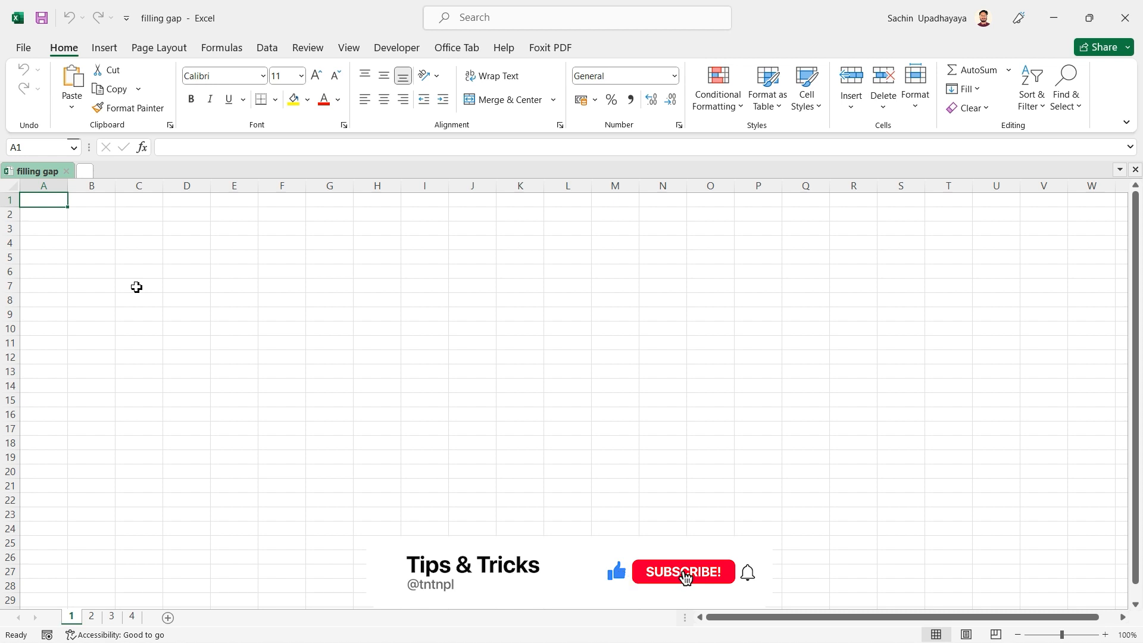
click(46, 205)
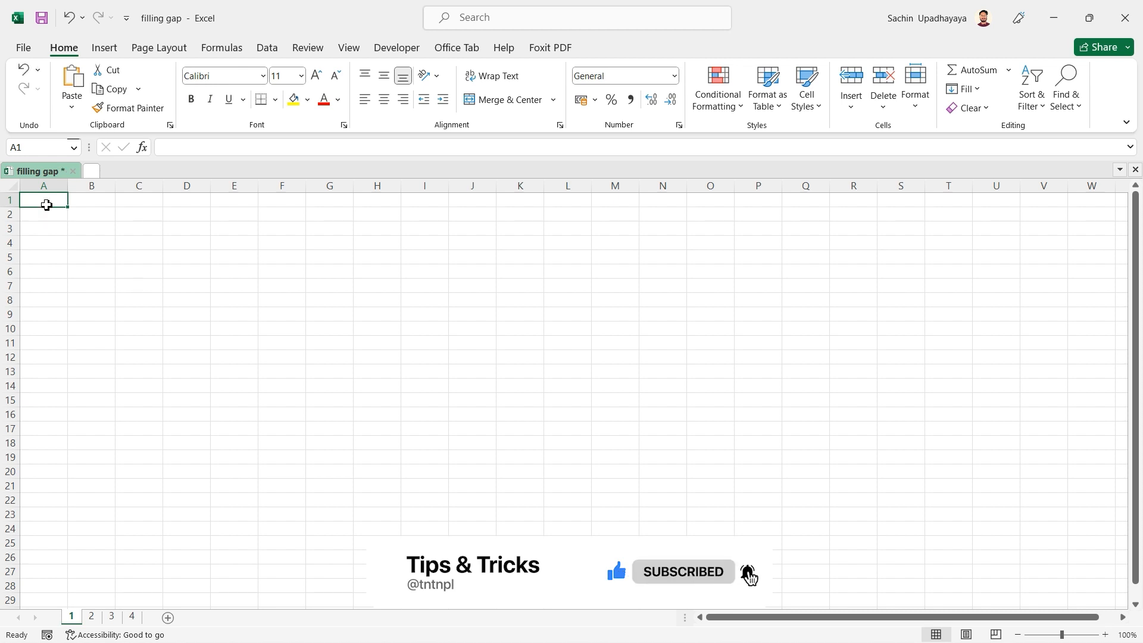
key(Down)
text(45)
key(Return)
text(7)
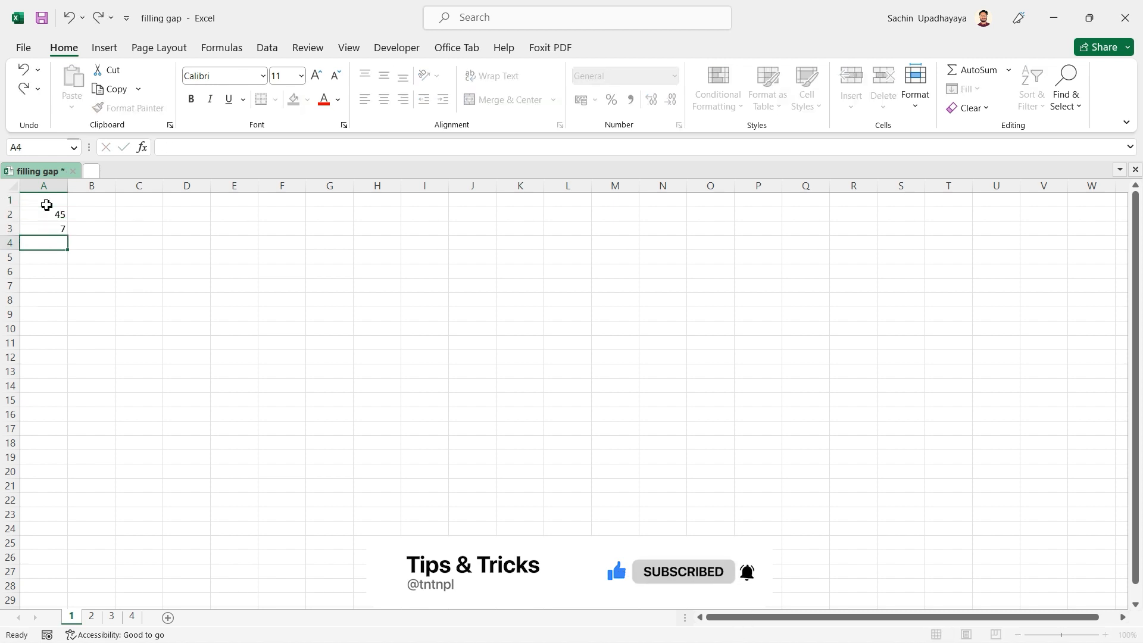
key(Return)
key(Up)
key(Up)
key(Up)
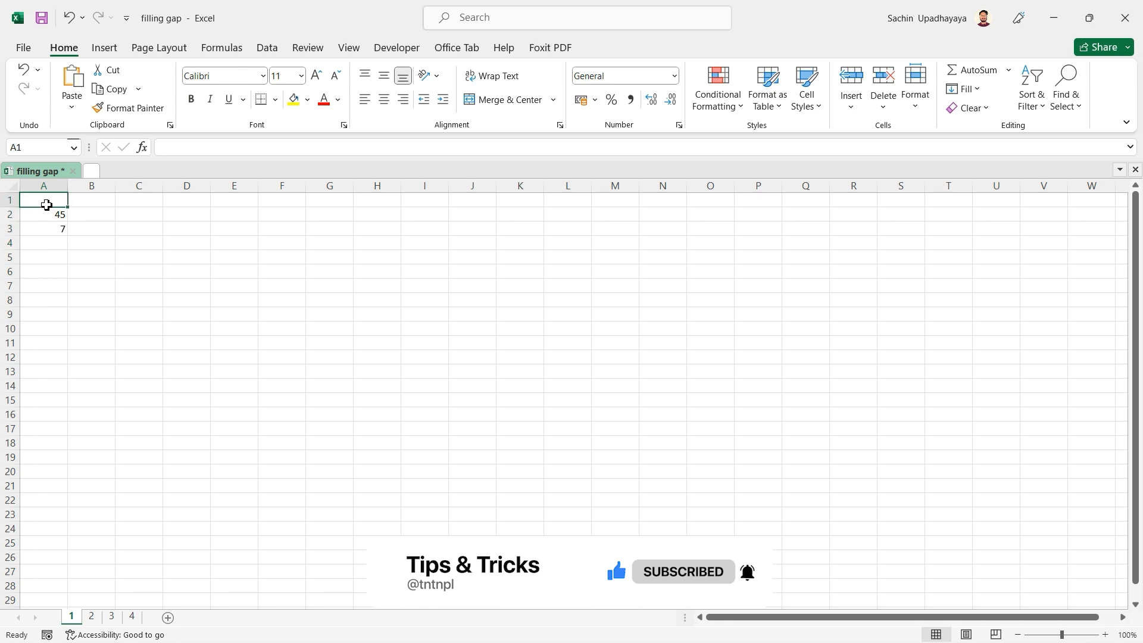
Enter the values 4, 4, 5, 5 and 87 down cells A1 to A5
text(4)
key(Return)
text(4)
key(Return)
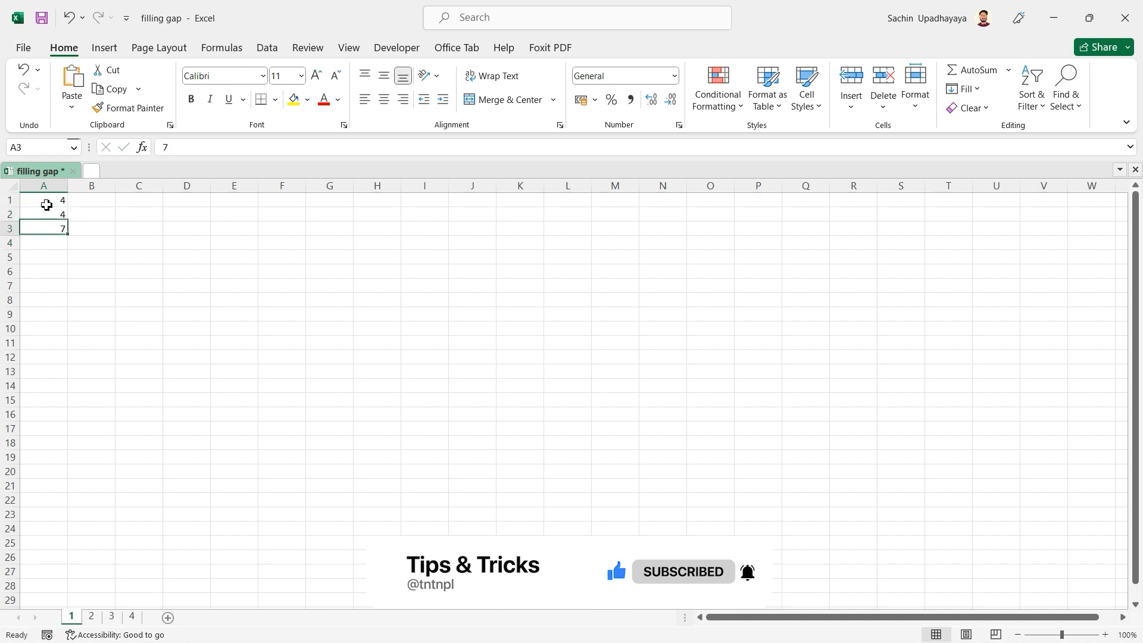
text(5)
key(Return)
text(5)
key(Return)
text(87)
key(Return)
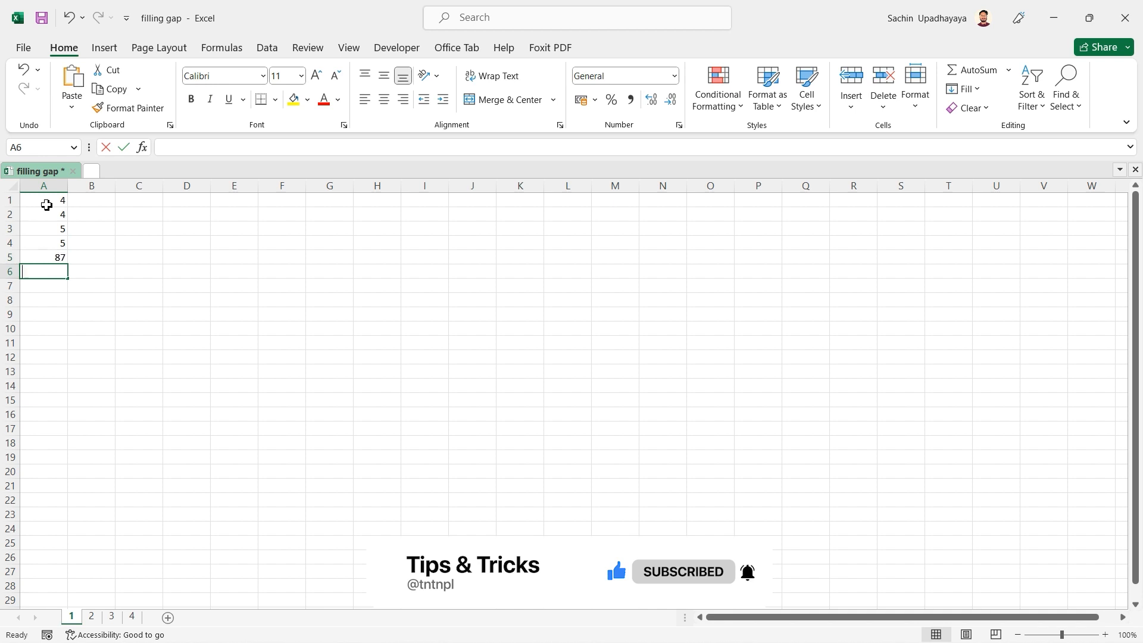
Enter the values 54, 8, 54 and 554 down cells A6 to A9
text(54)
key(Return)
text(8)
key(Return)
text(54)
key(Return)
text(554)
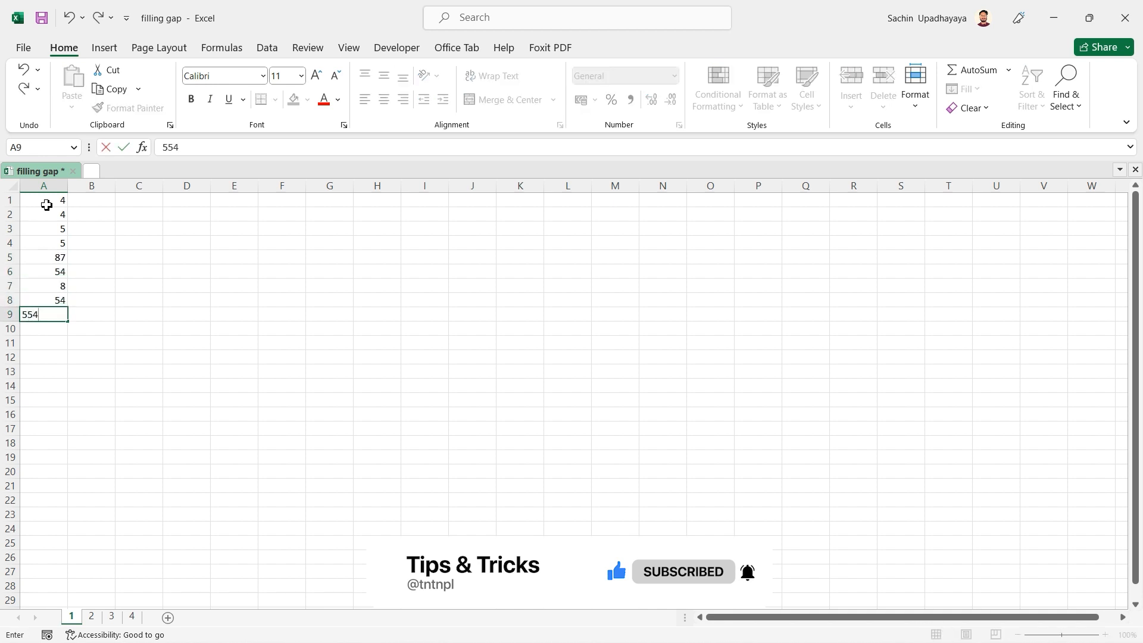
key(Return)
key(Return)
Enter 54 in A11 and 8845 in A12, and fill the skipped cell A10 with 5
text(54)
key(Return)
text(8)
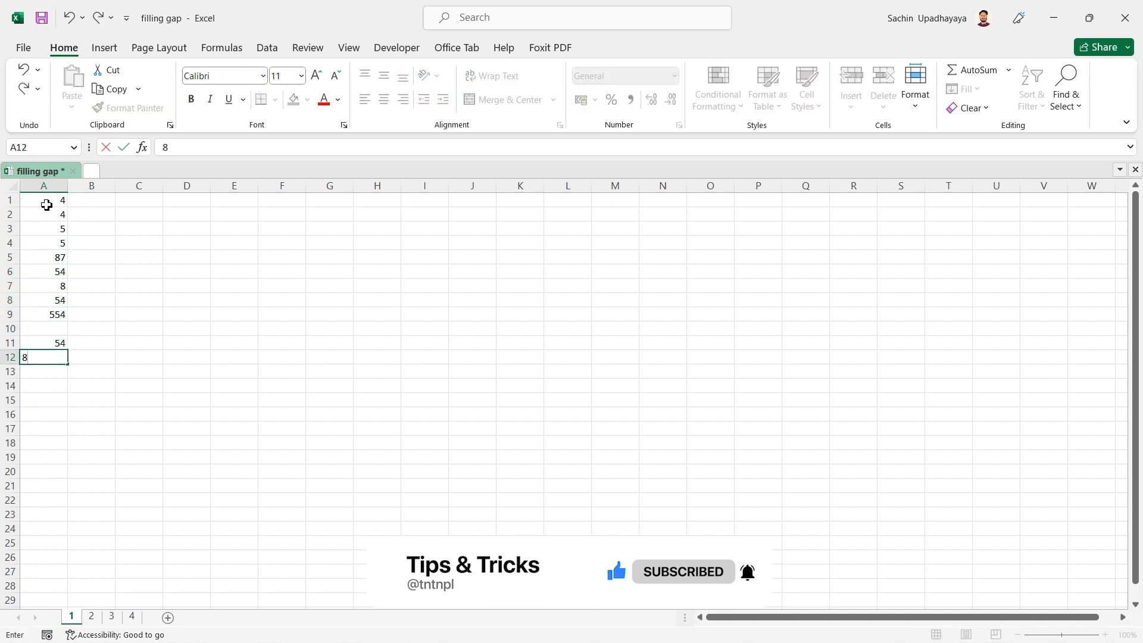
text(845)
key(Return)
click(56, 329)
text(5)
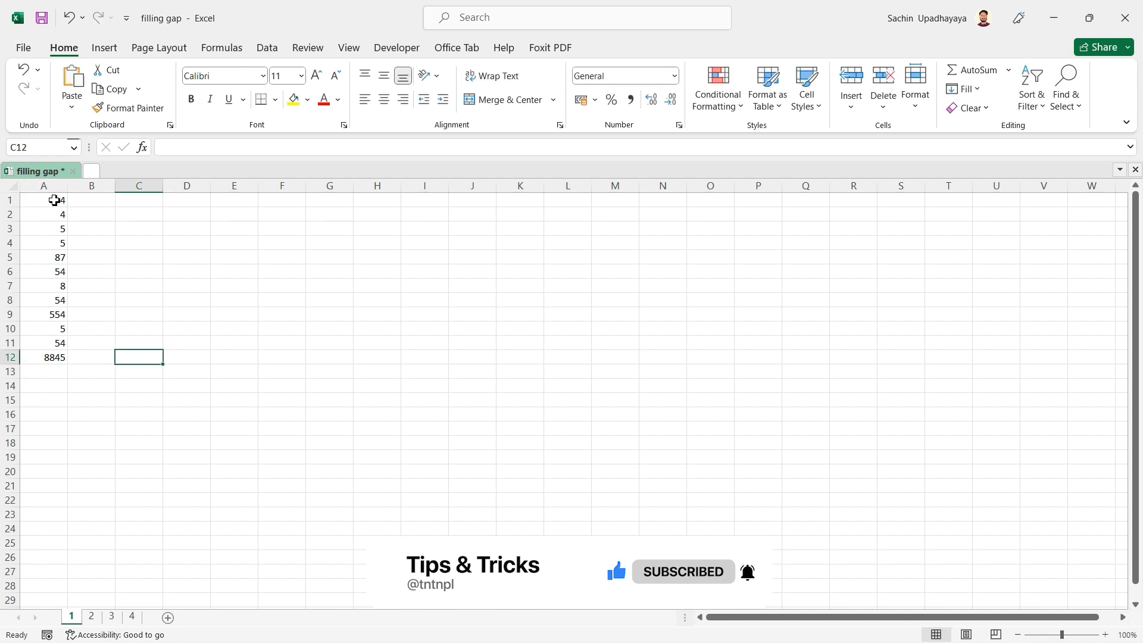
Copy the numbers in A1:A12 across to column K by filling the range sideways
drag(51, 200, 52, 214)
drag(42, 313, 56, 357)
drag(68, 364, 545, 363)
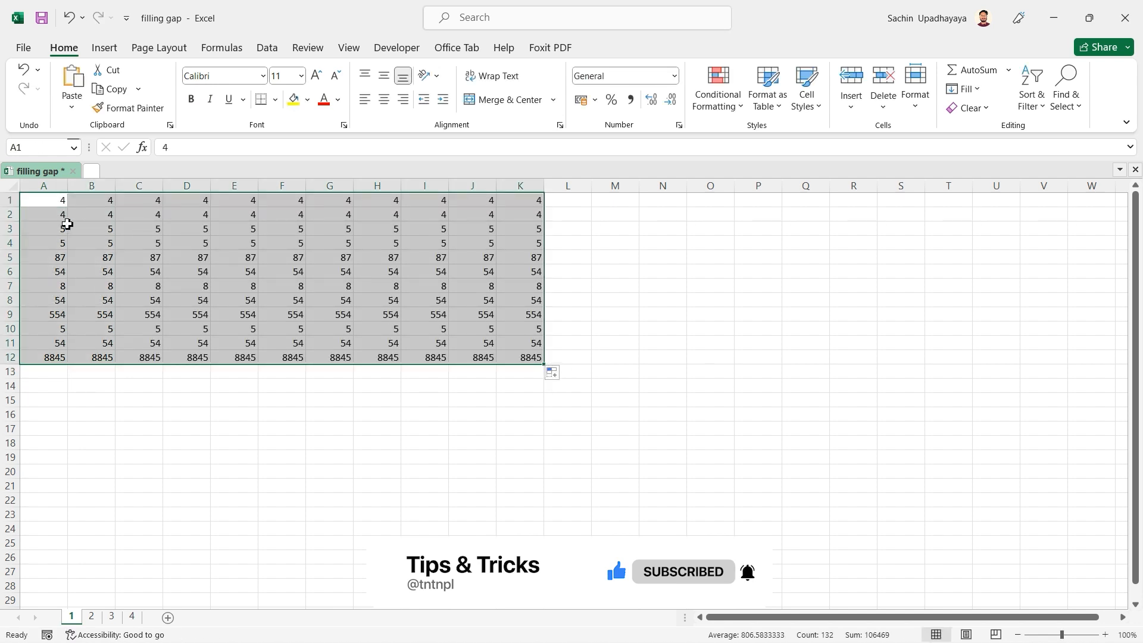
Examine the repeated values across row 1 and rows 5 and 6 of the filled range
click(49, 204)
click(9, 206)
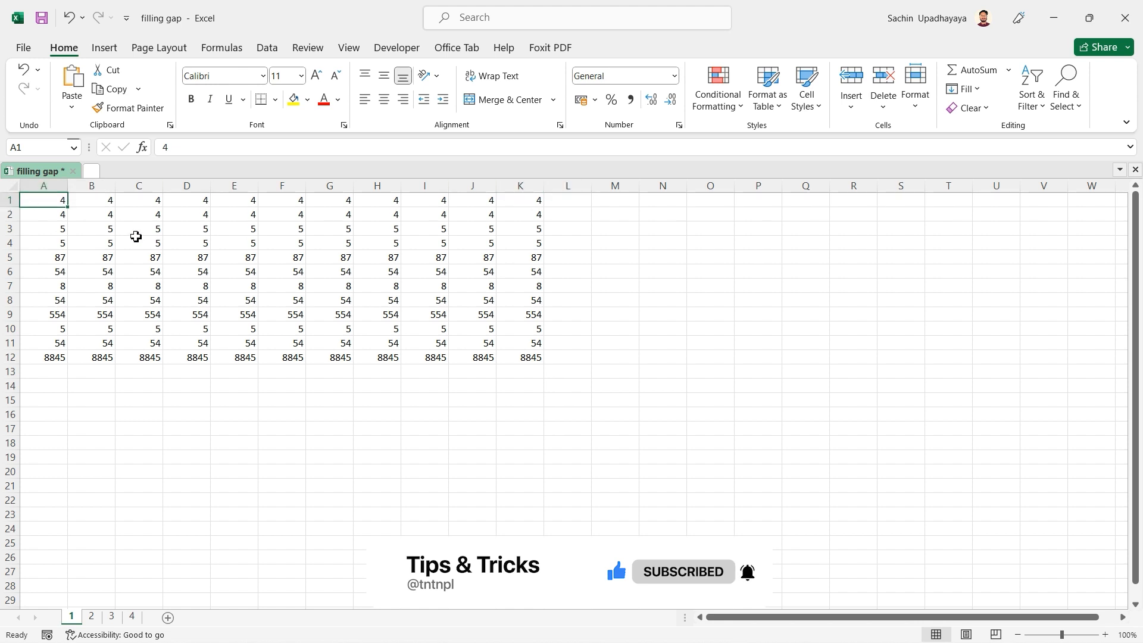
key(ctrl+shift+Right)
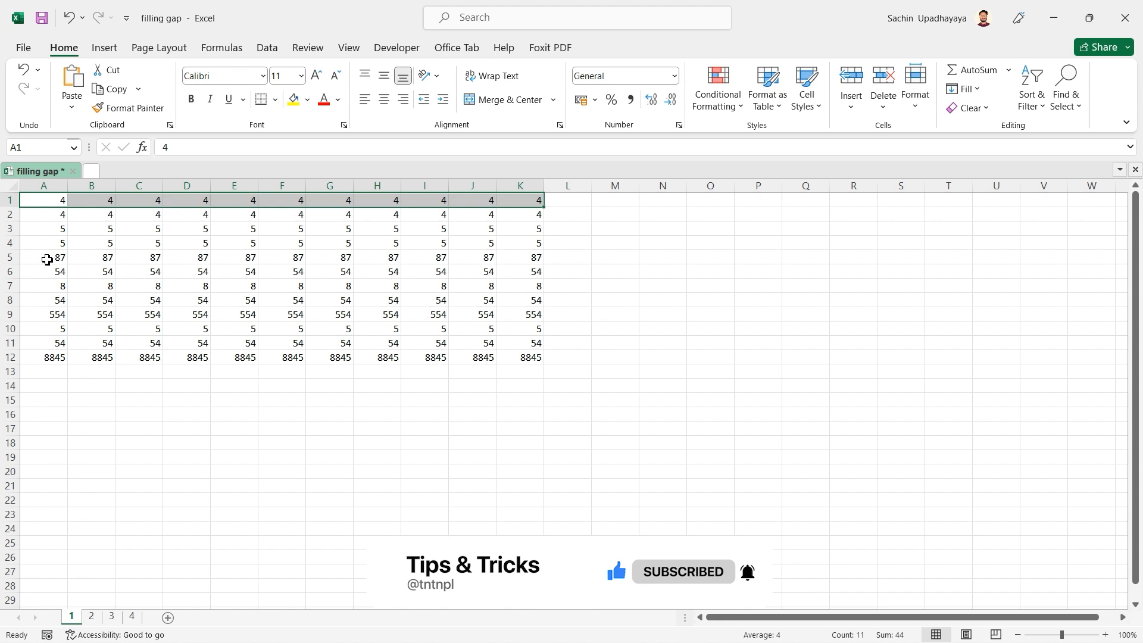
drag(48, 257, 532, 269)
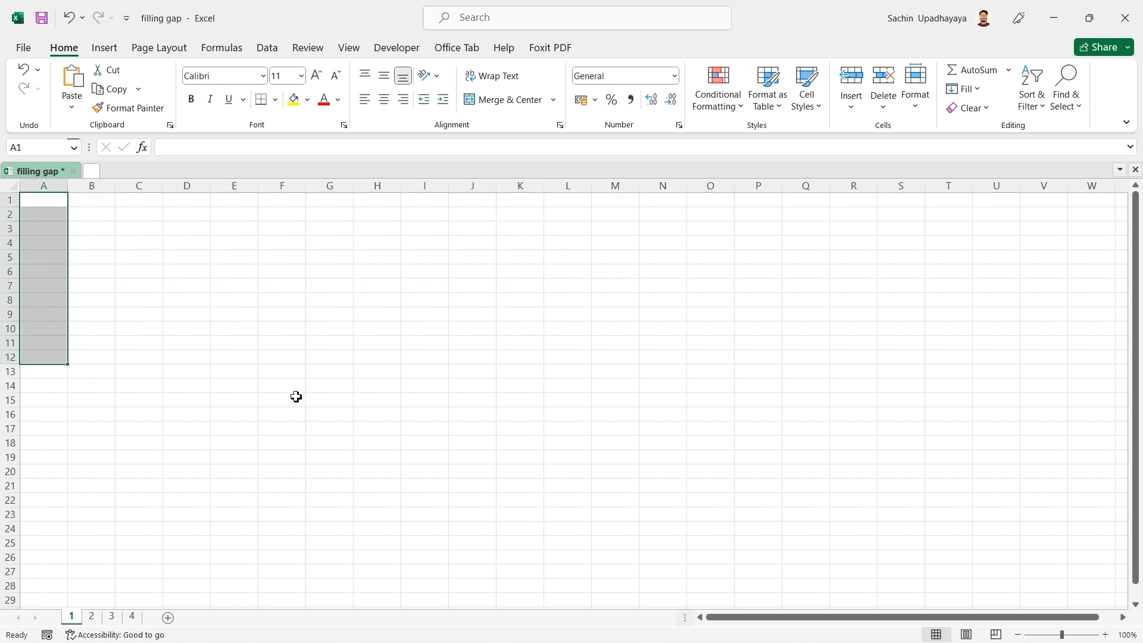
click(277, 399)
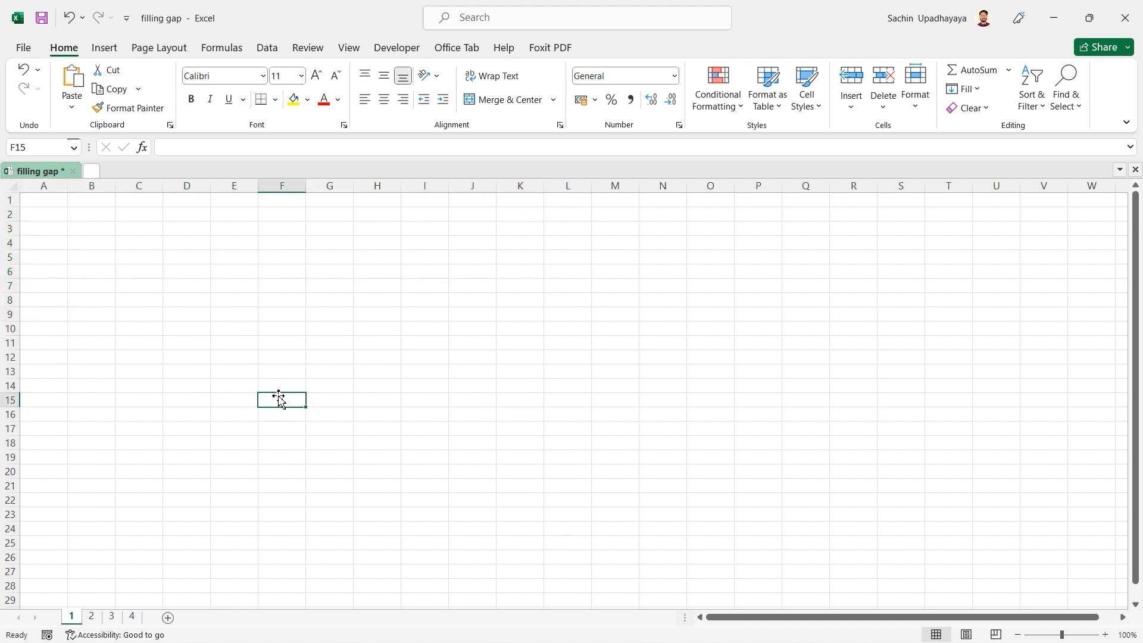
Enter the formula =RANDBETWEEN(1,100) in cell A1
click(57, 203)
text(=rand)
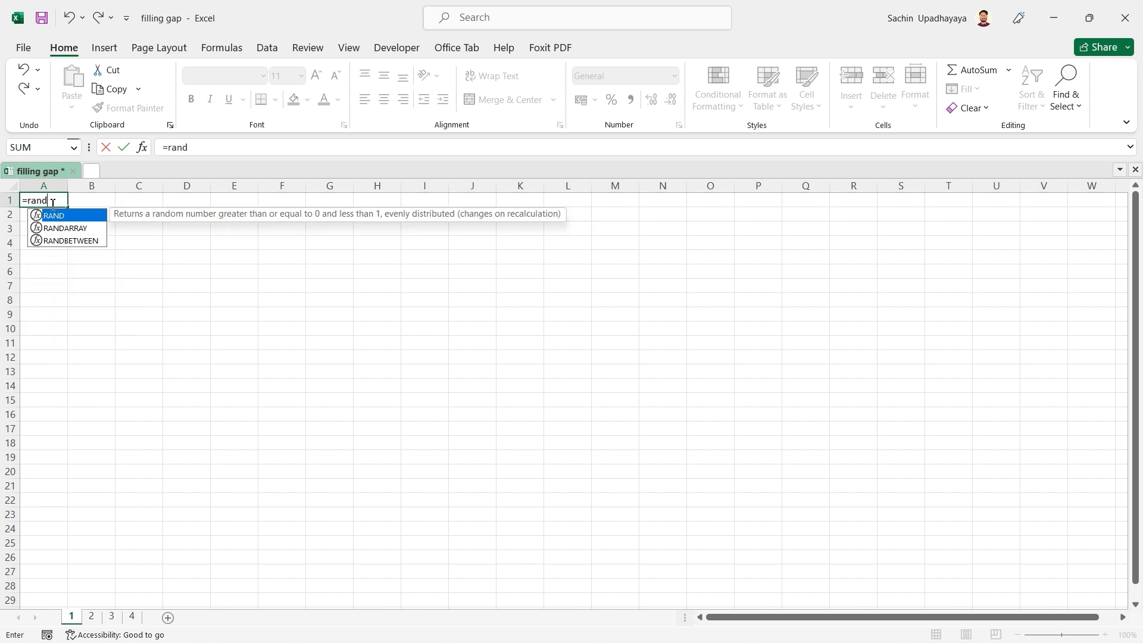
double_click(70, 240)
text(1,100)
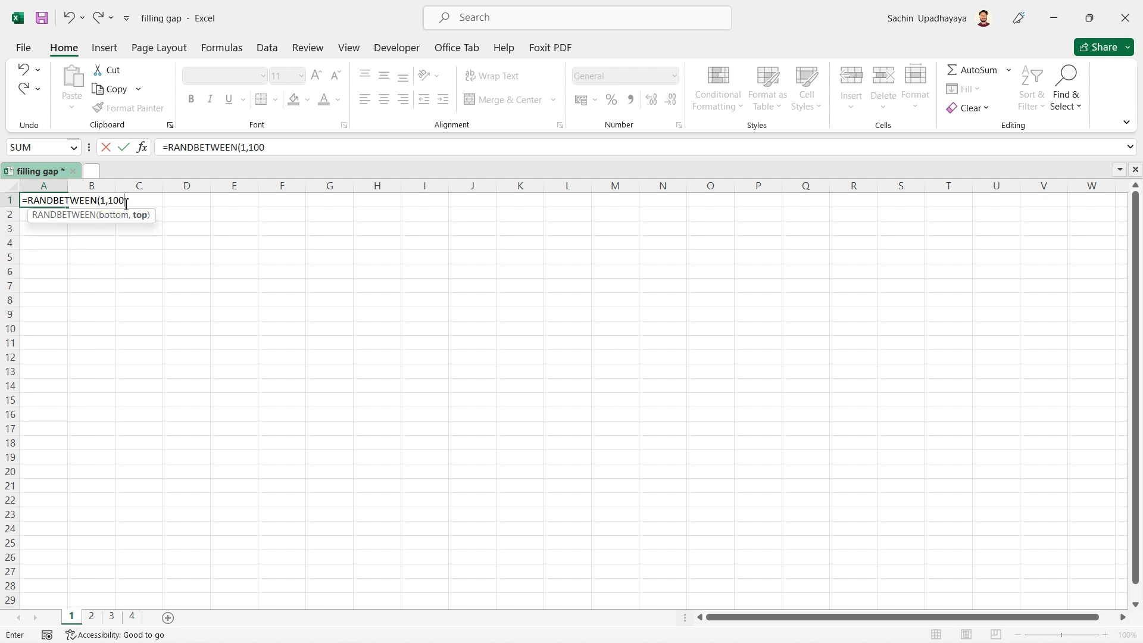
text())
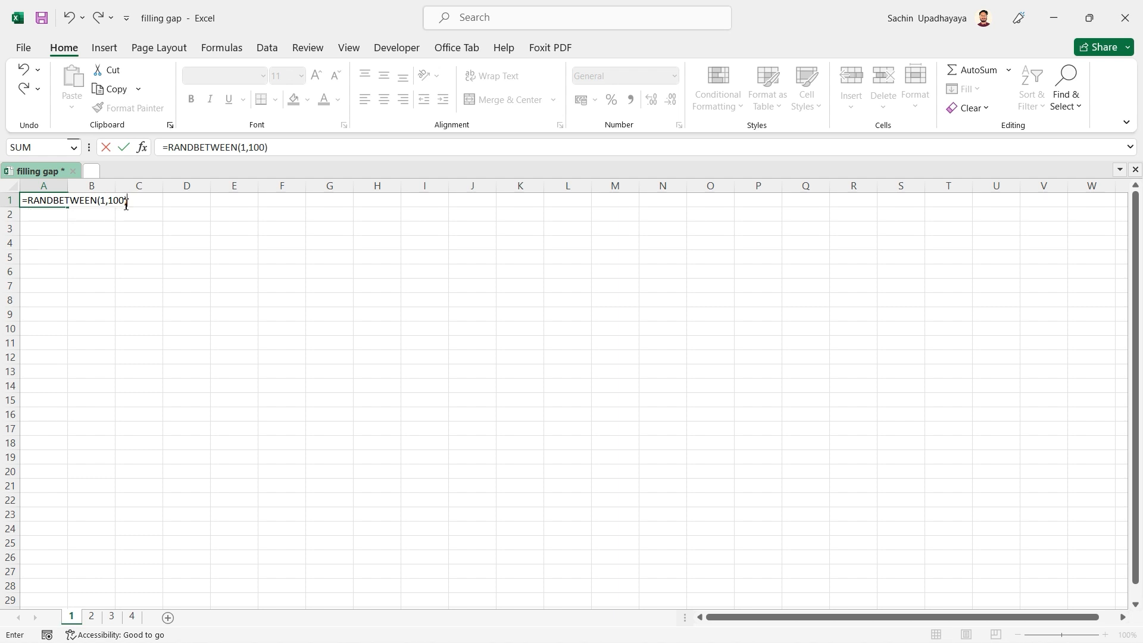
key(Return)
Fill the random-number formula from A1 down to row 20 and across to column M
click(53, 199)
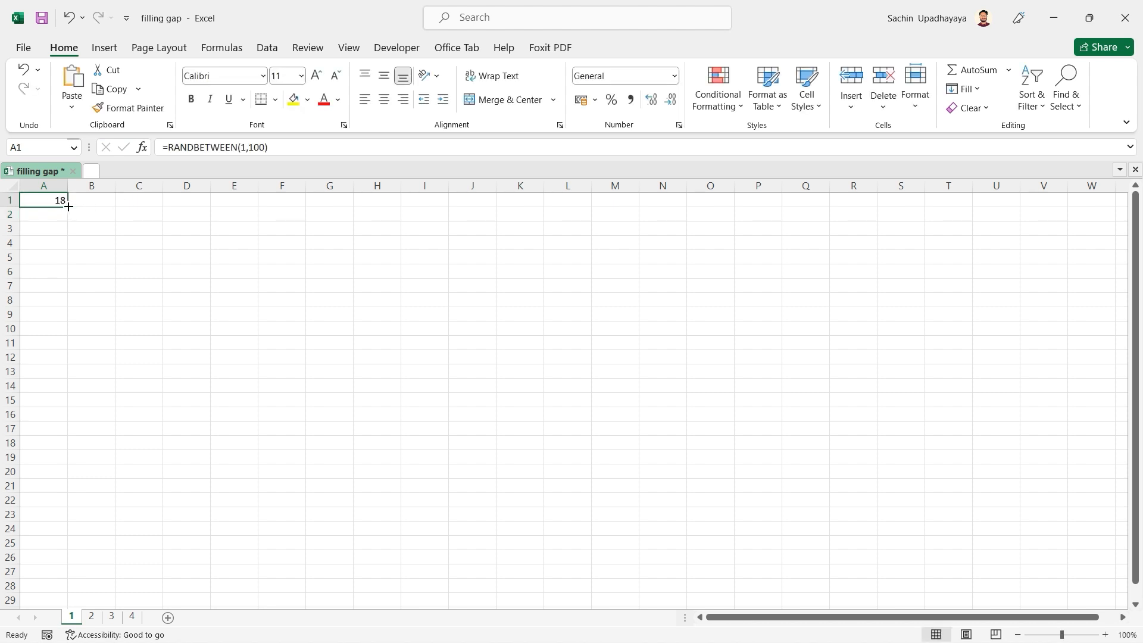
drag(70, 207, 70, 481)
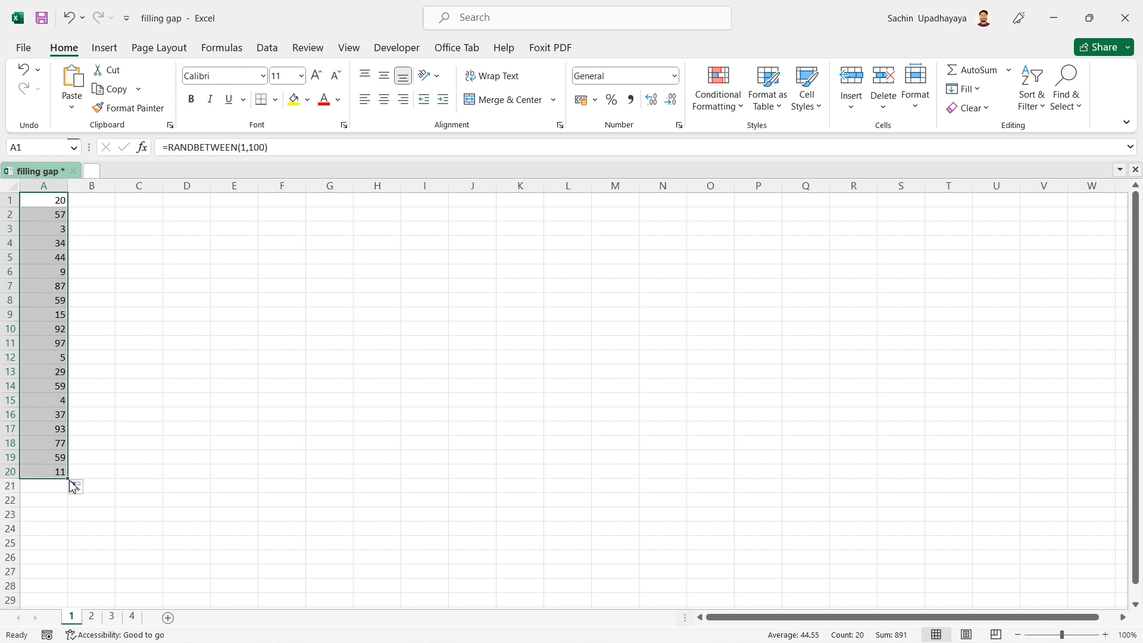
click(119, 270)
drag(57, 205, 39, 474)
click(177, 482)
drag(64, 201, 628, 464)
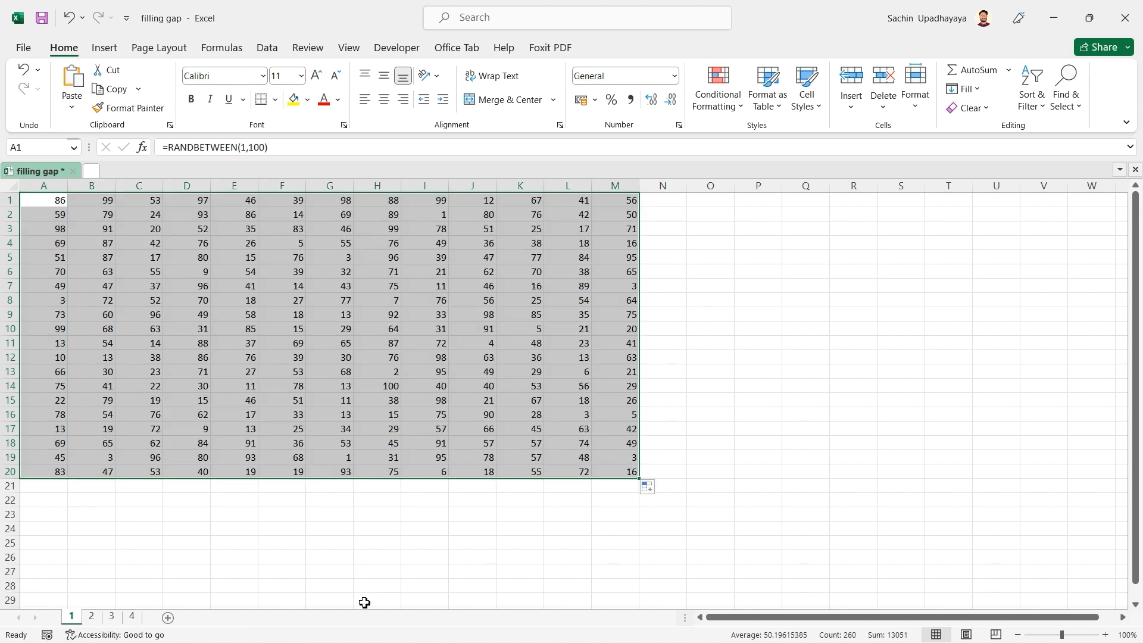
click(365, 600)
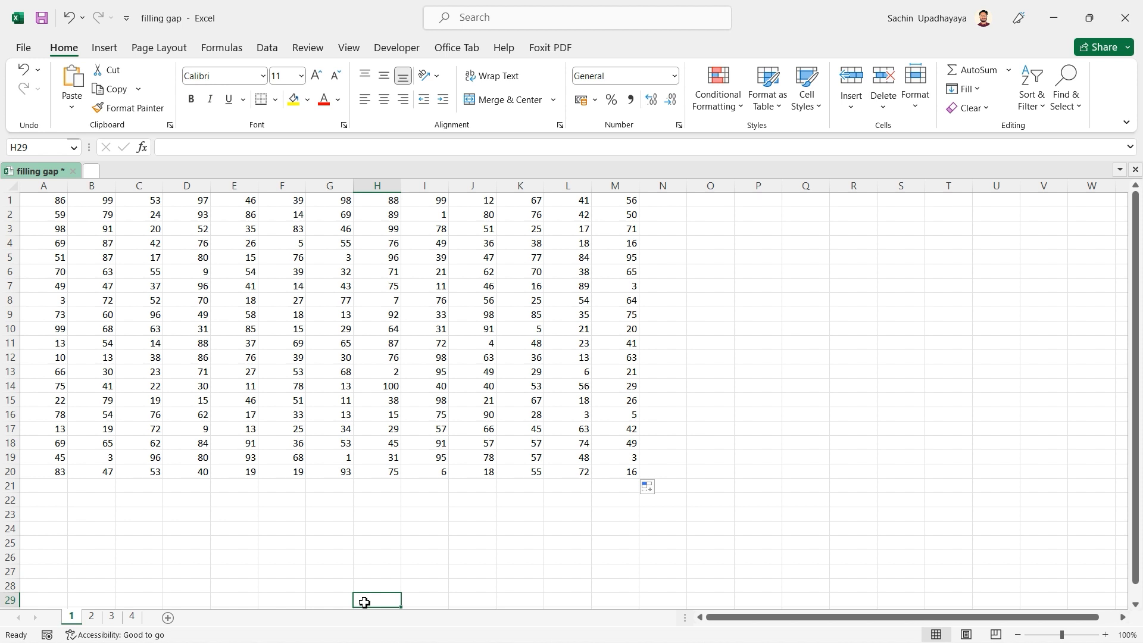
Select the random-number range A1:M20 and inspect the formulas in cells A1 and G18
drag(56, 202, 640, 409)
scroll(640, 408, up, 20)
key(ctrl+z)
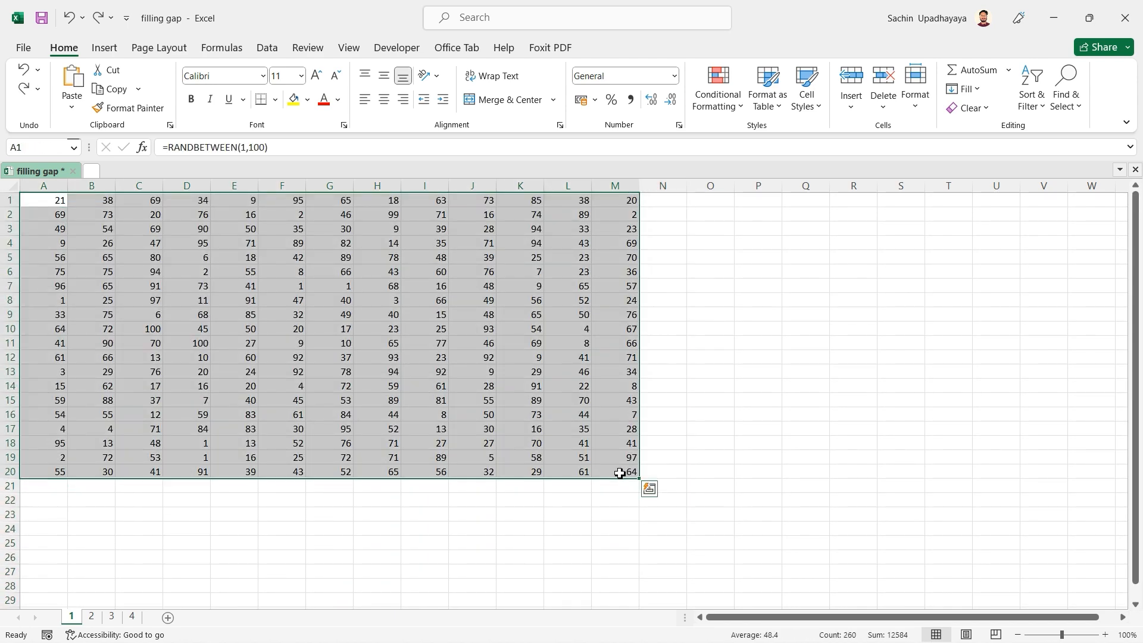
click(547, 528)
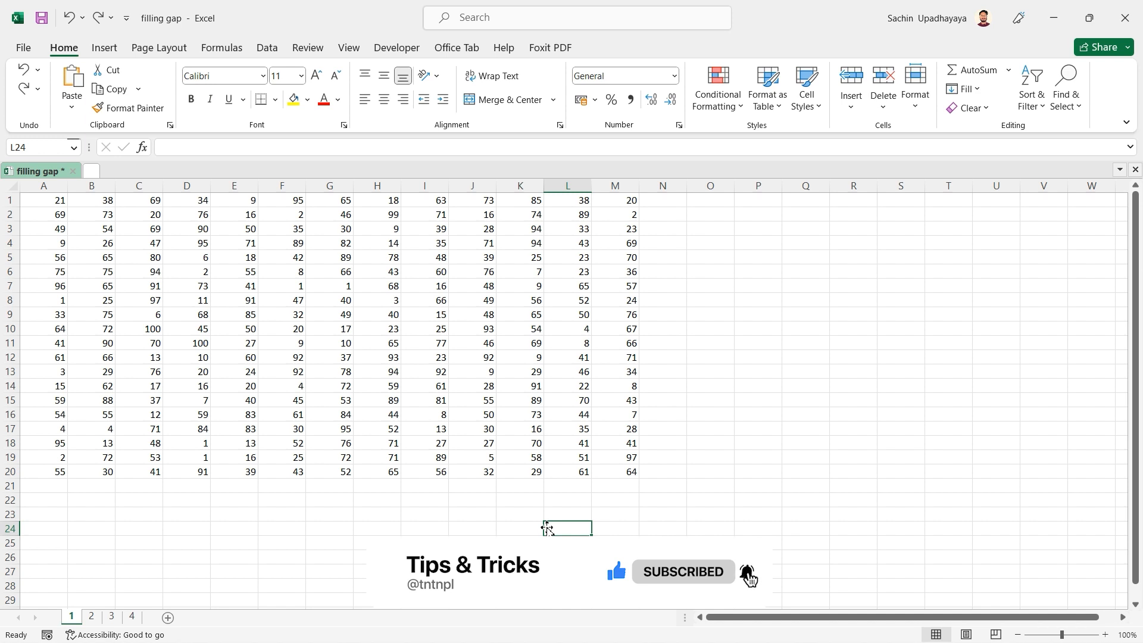
click(54, 202)
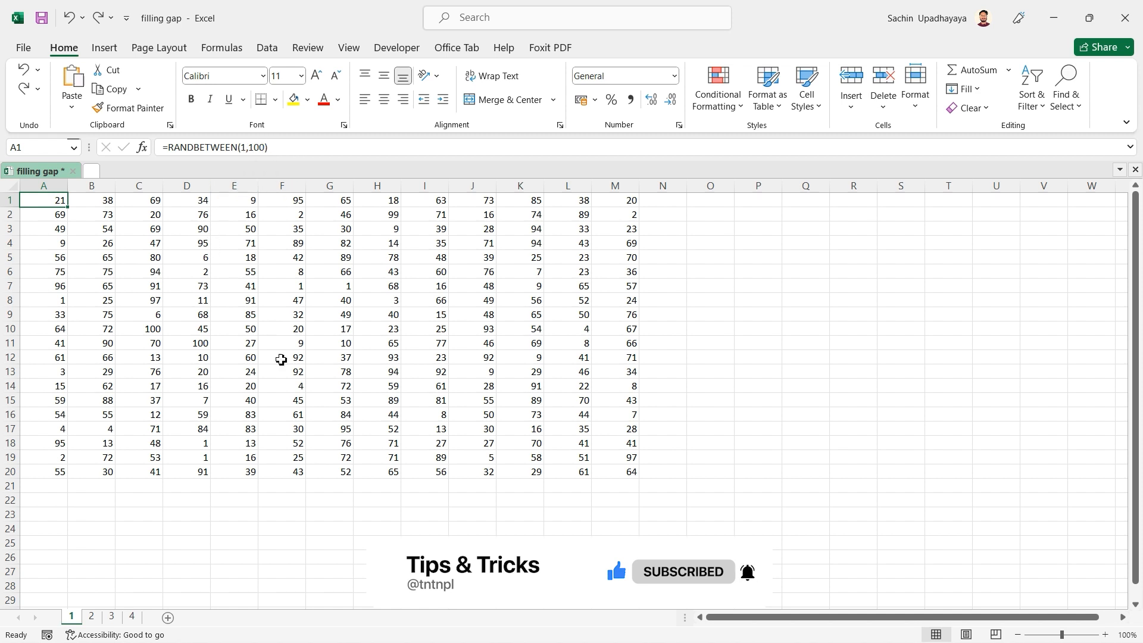
click(319, 441)
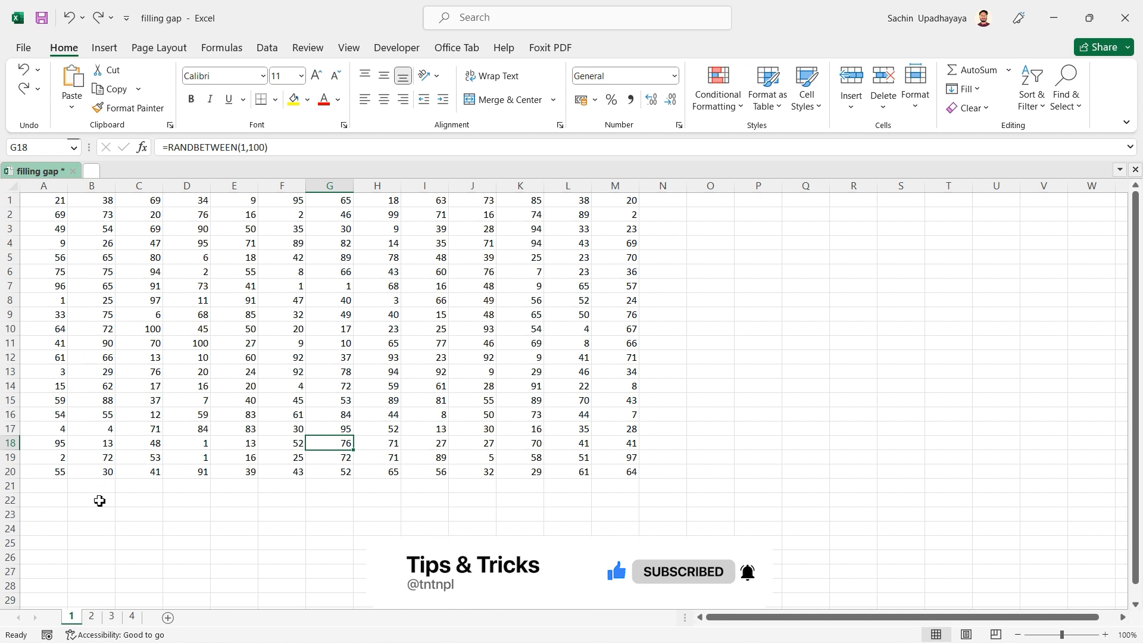
Open sheet 2 and examine the yellow blank cells in its data, including B7, C8, D9 and H10
click(92, 617)
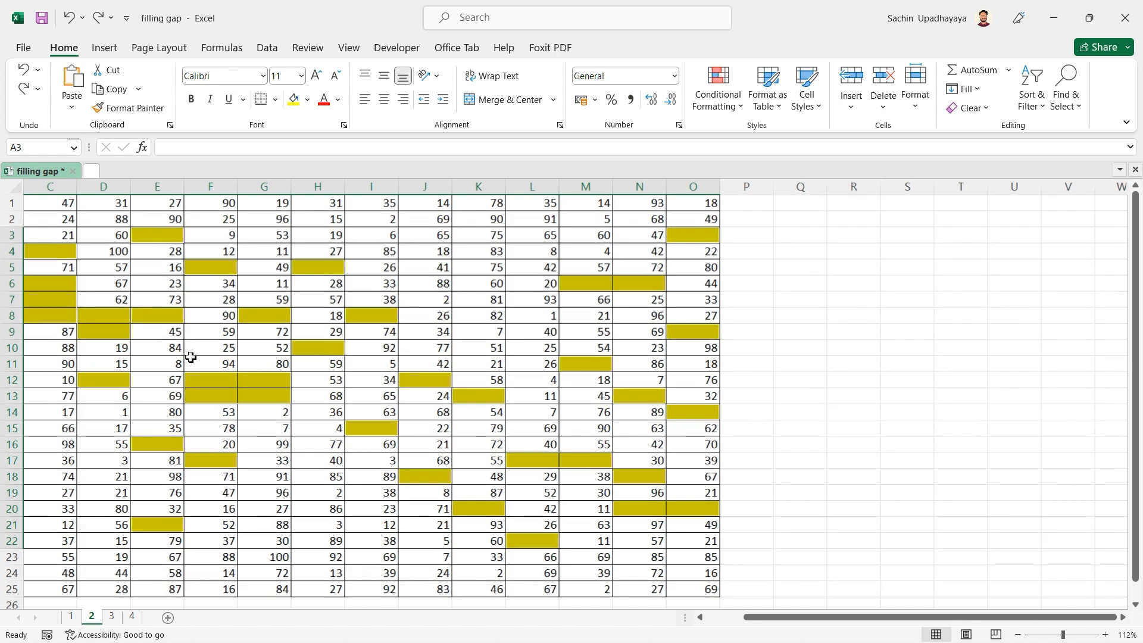
scroll(190, 357, left, 3)
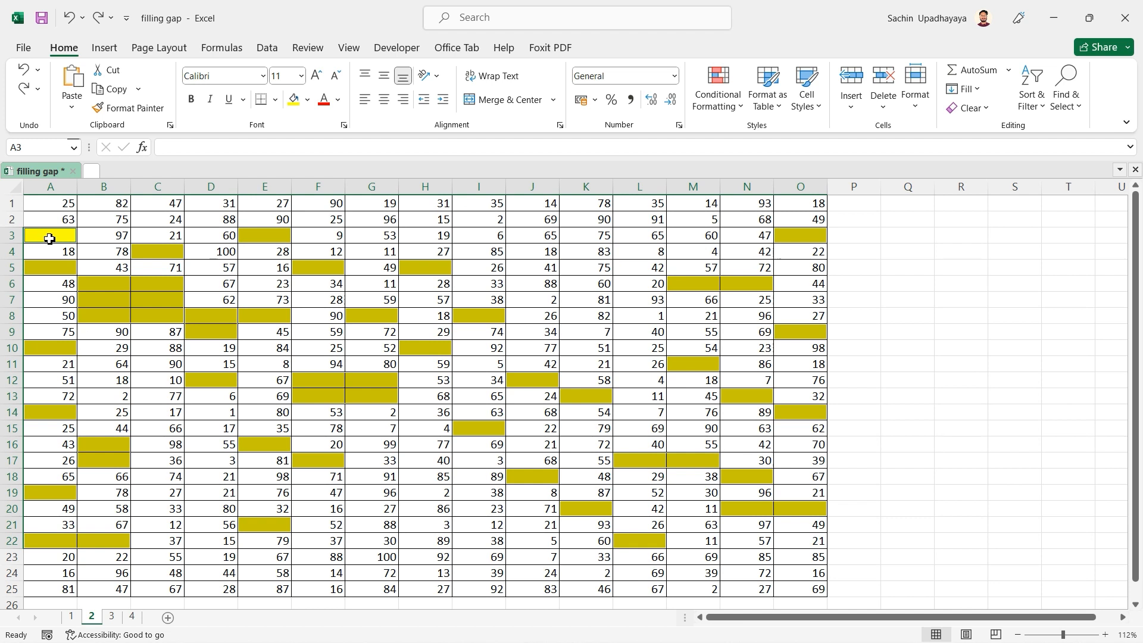
click(102, 299)
click(171, 312)
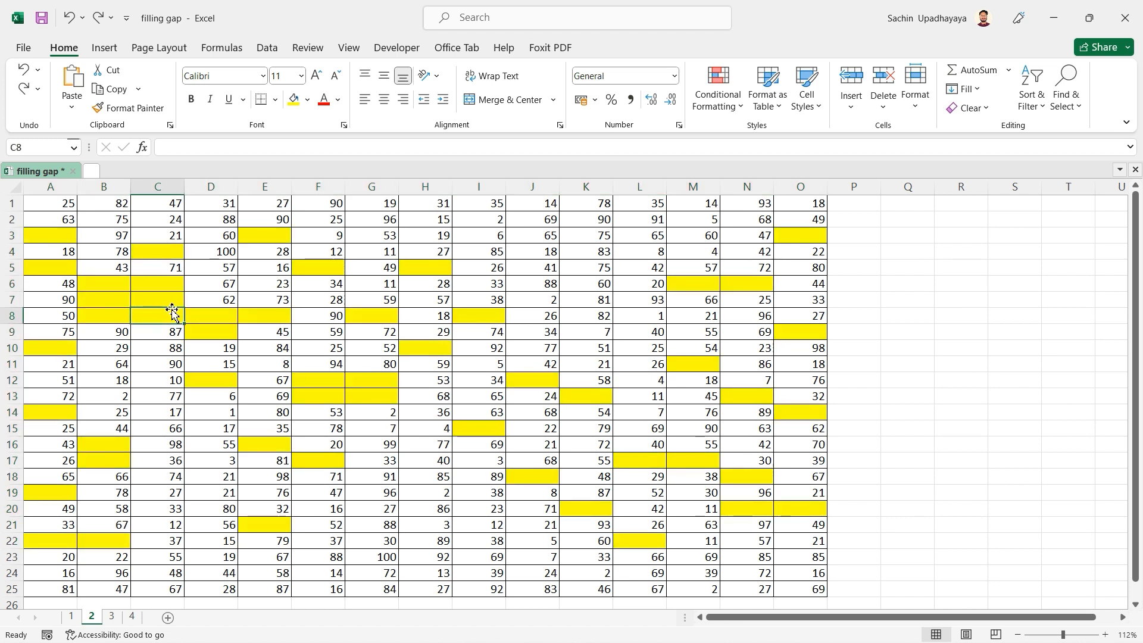
click(215, 328)
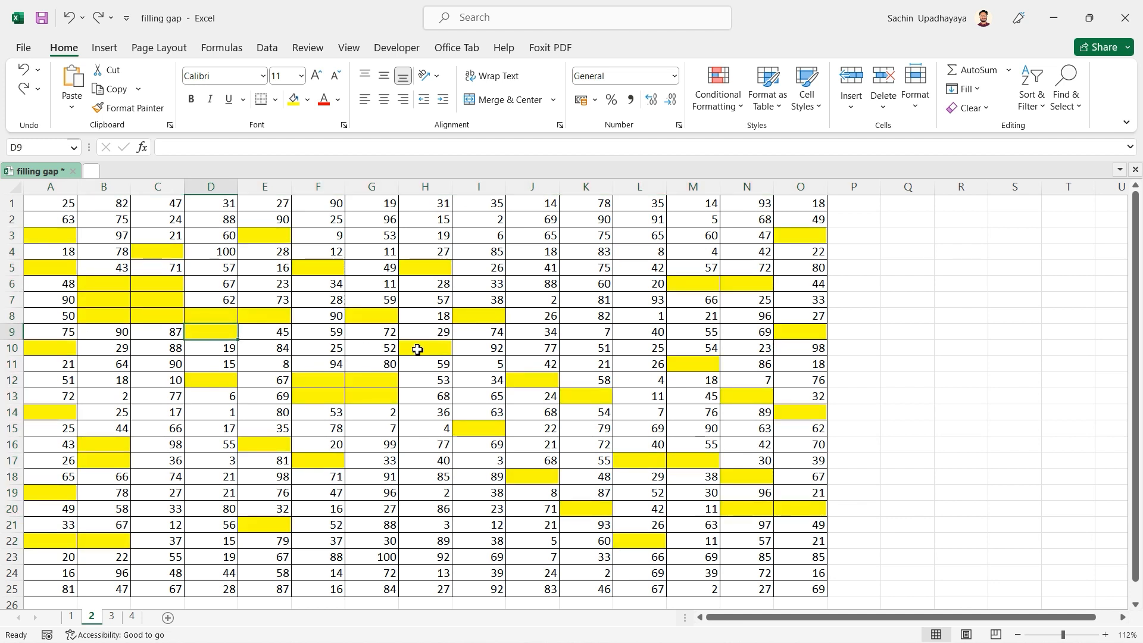
click(417, 351)
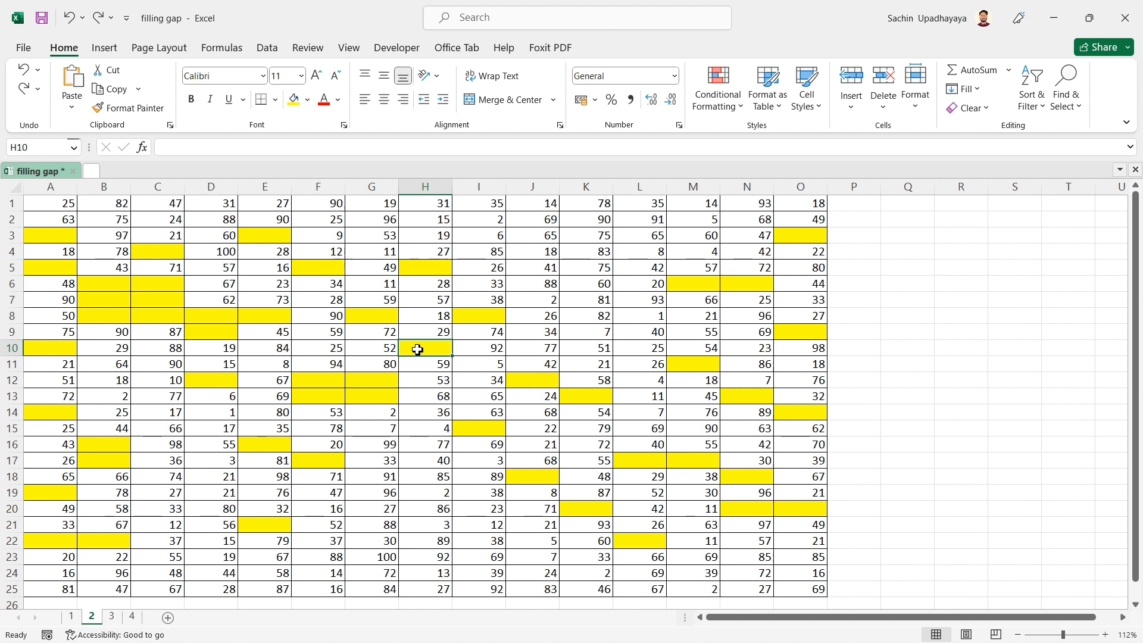
Enter 0 in the blank yellow cells A3 and A5
click(54, 237)
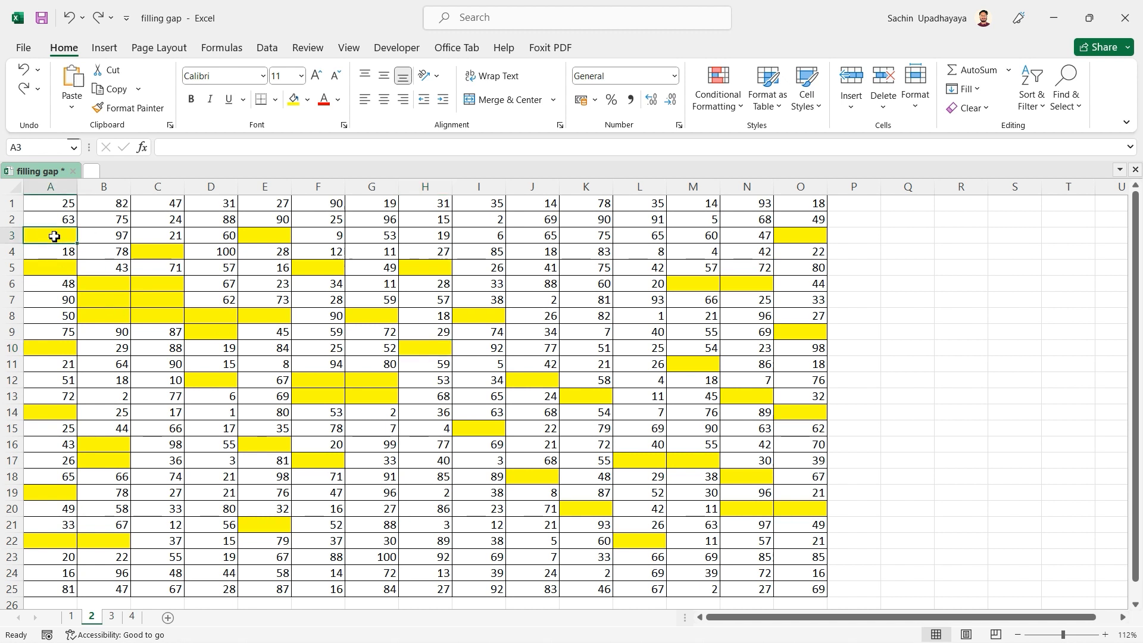
text(0)
key(Return)
key(Return)
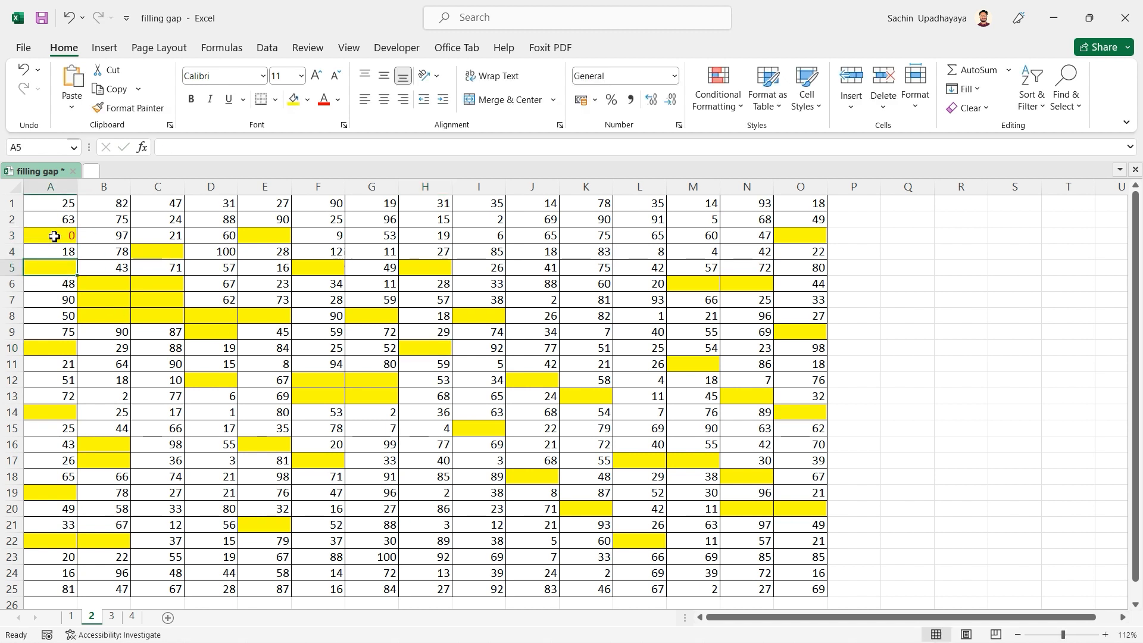
text(0)
Enter 0 in the blank yellow cells B6, B7 and B8
click(110, 286)
text(0)
click(111, 300)
text(0)
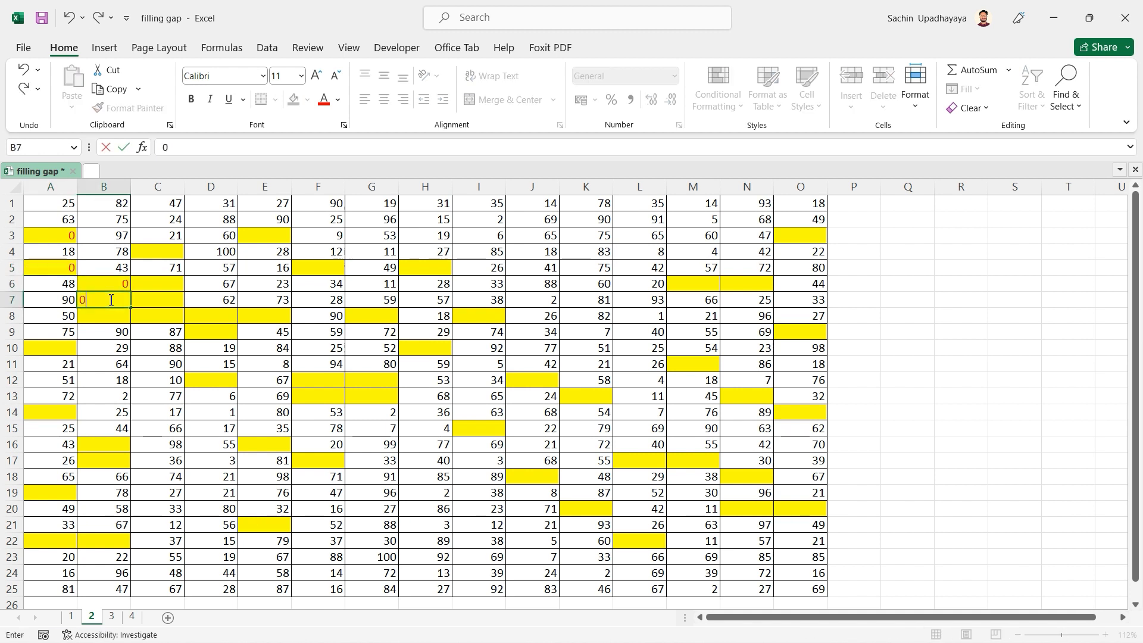
key(Return)
text(0)
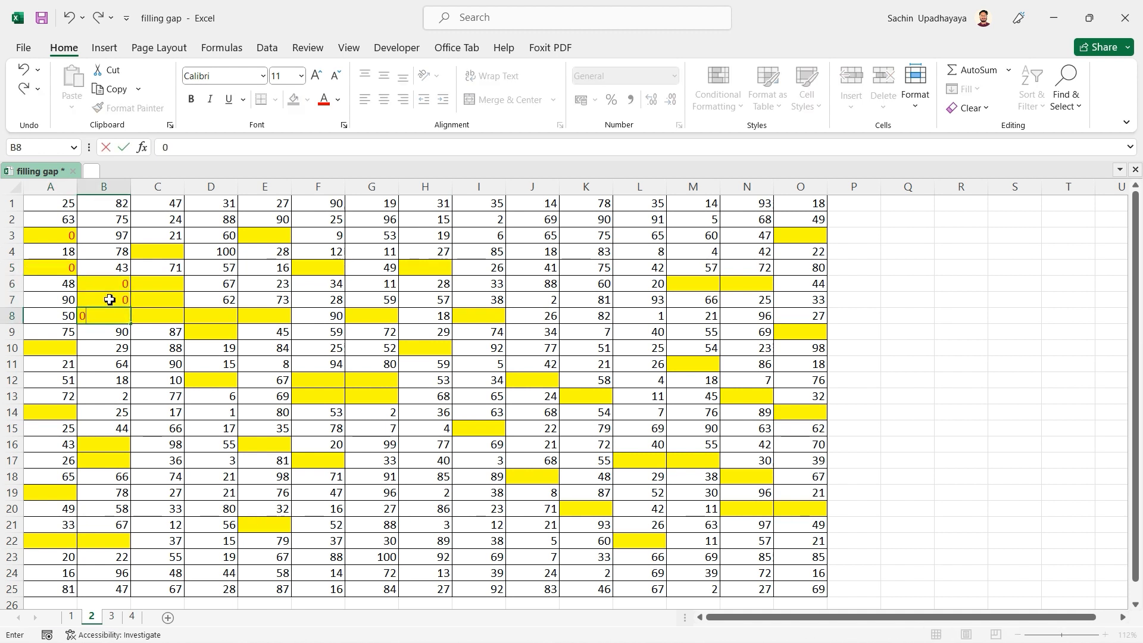
key(Tab)
text(0)
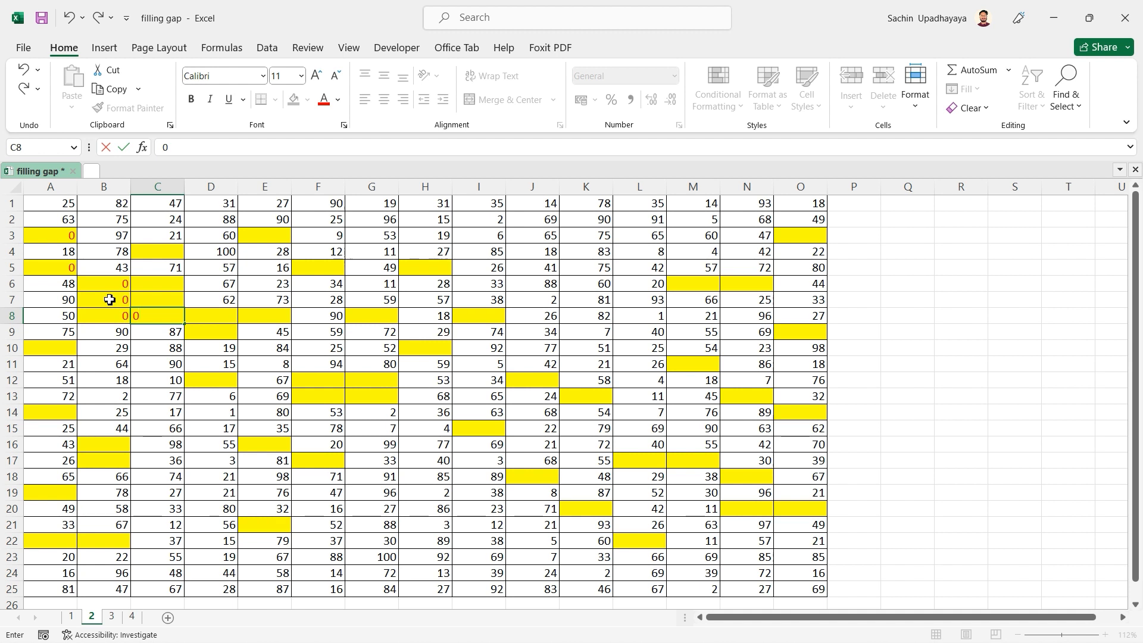
key(Escape)
Starting from cell A3, select all blank cells in the data with Go To Special set to Blanks
click(47, 237)
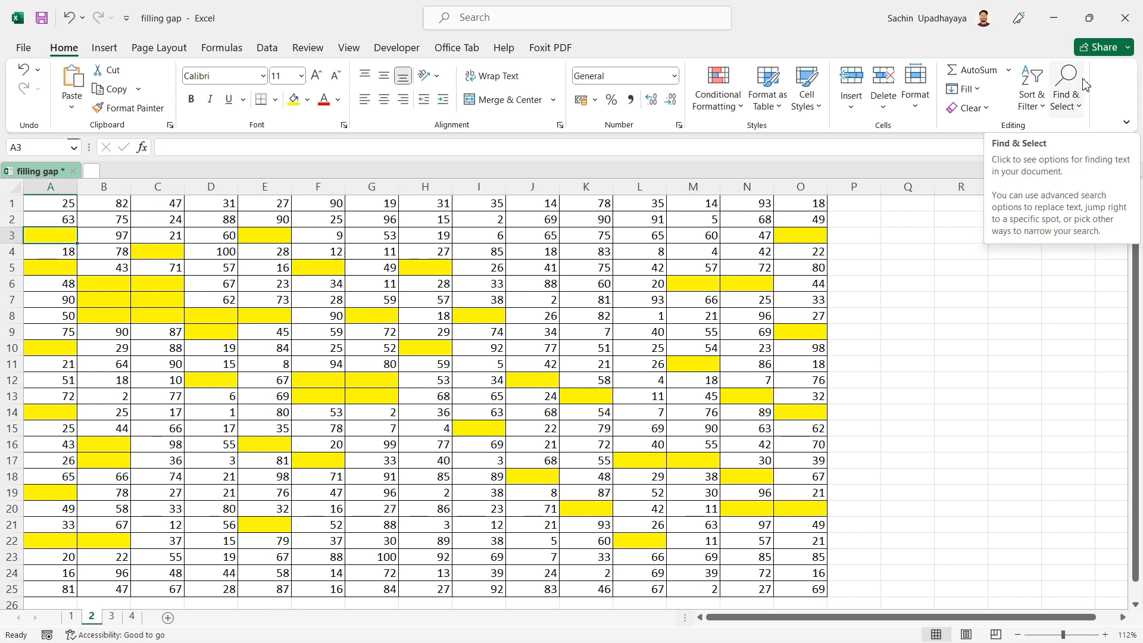
click(1079, 115)
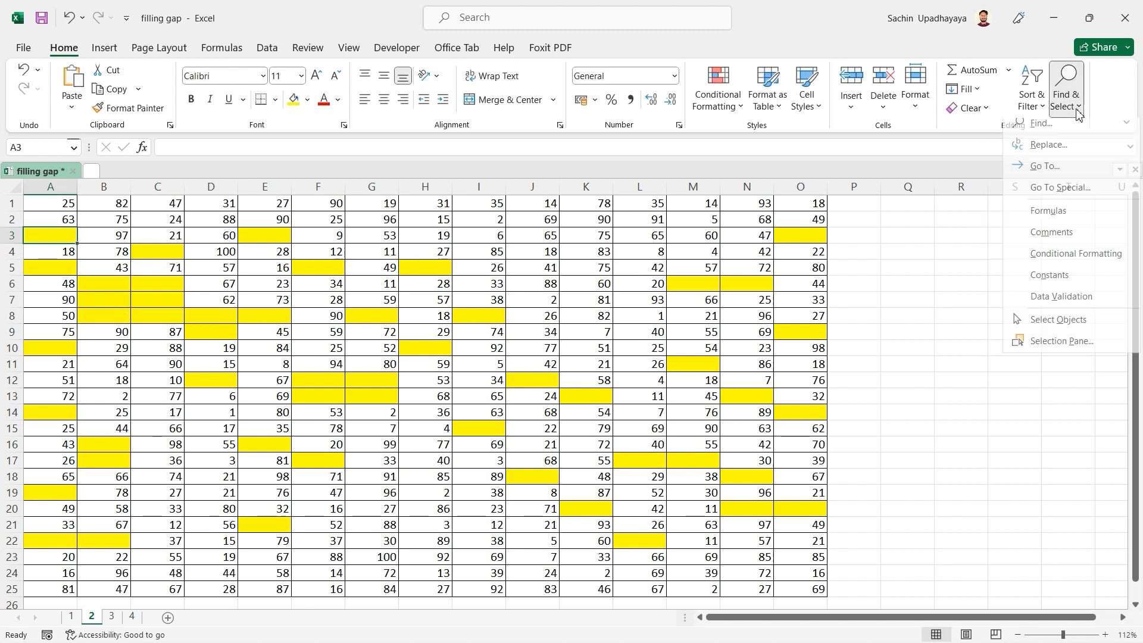
click(1045, 172)
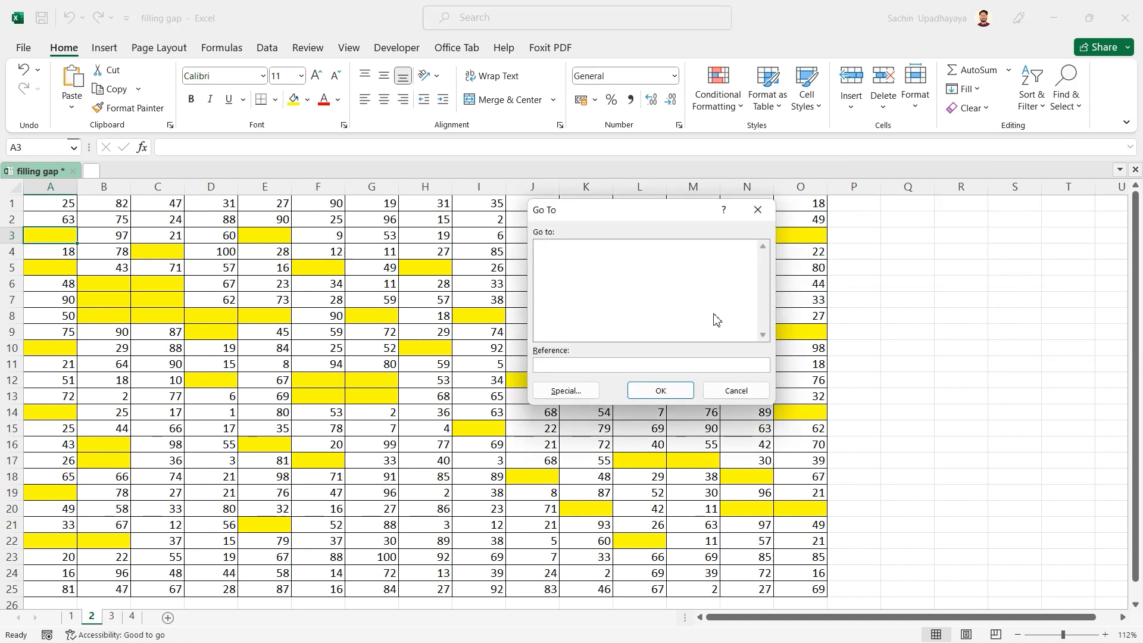
click(561, 392)
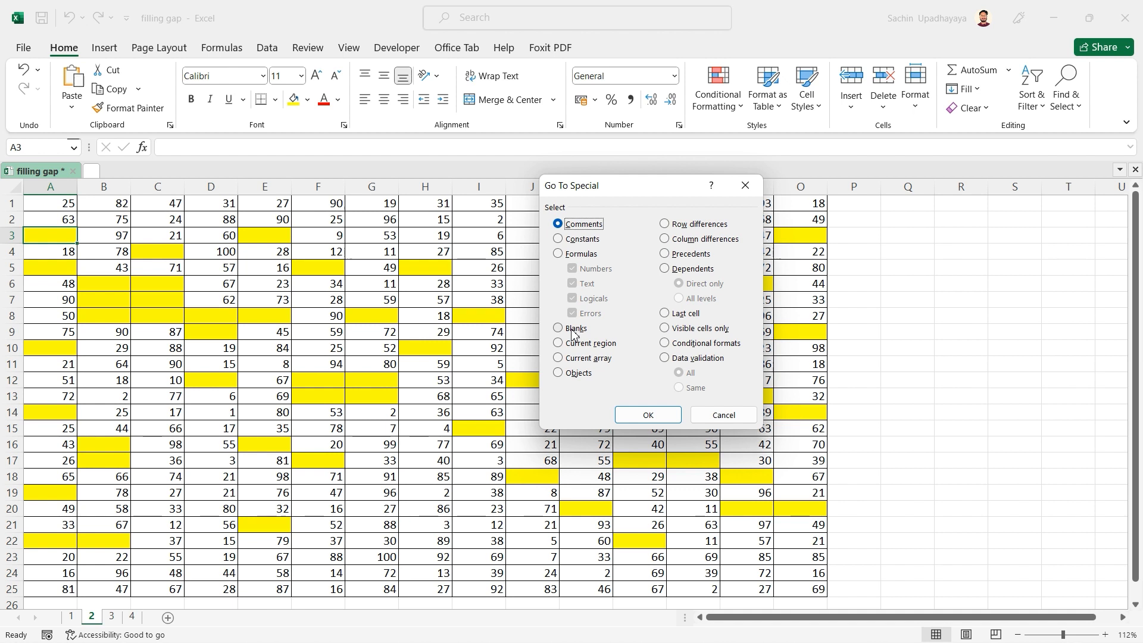
click(573, 332)
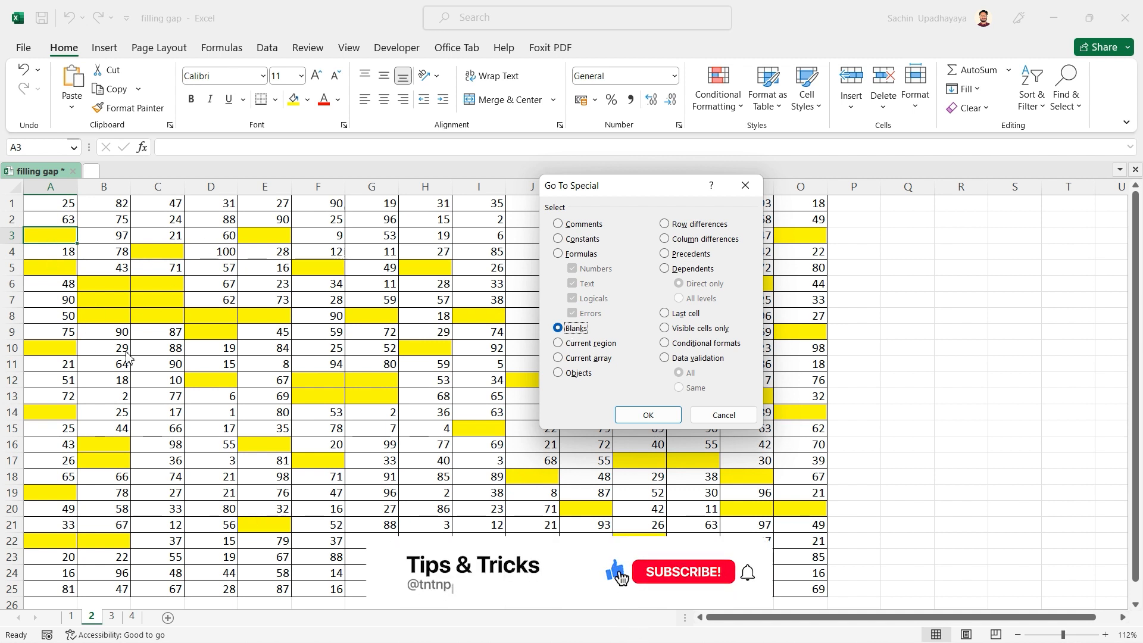
click(648, 416)
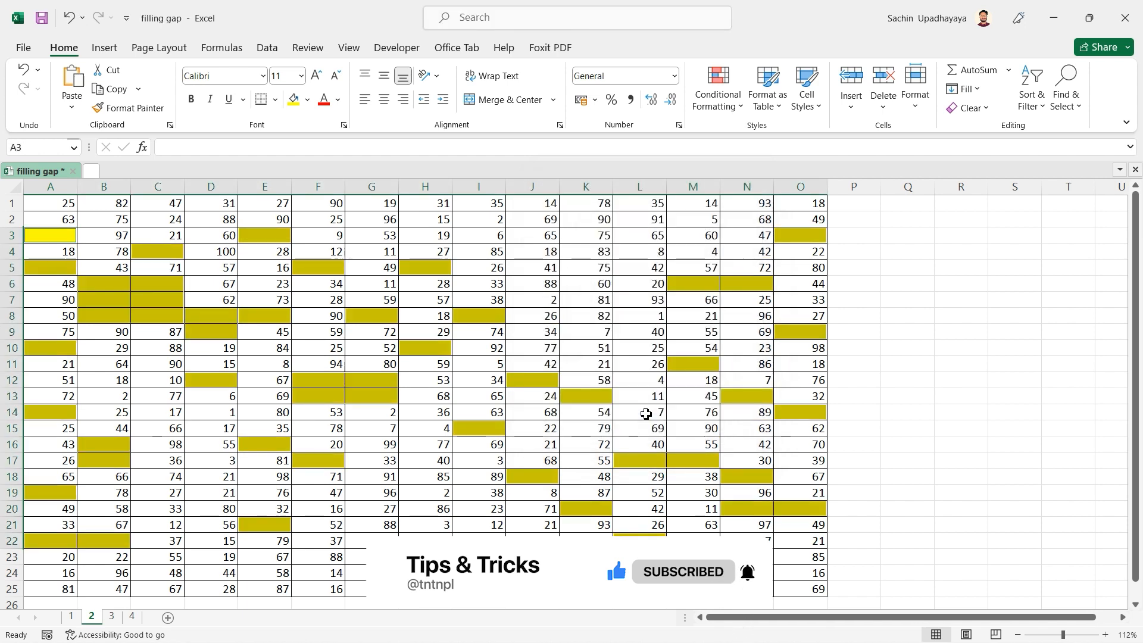
Fill all the selected blank cells with 0 in a single entry, and undo that fill
text(0)
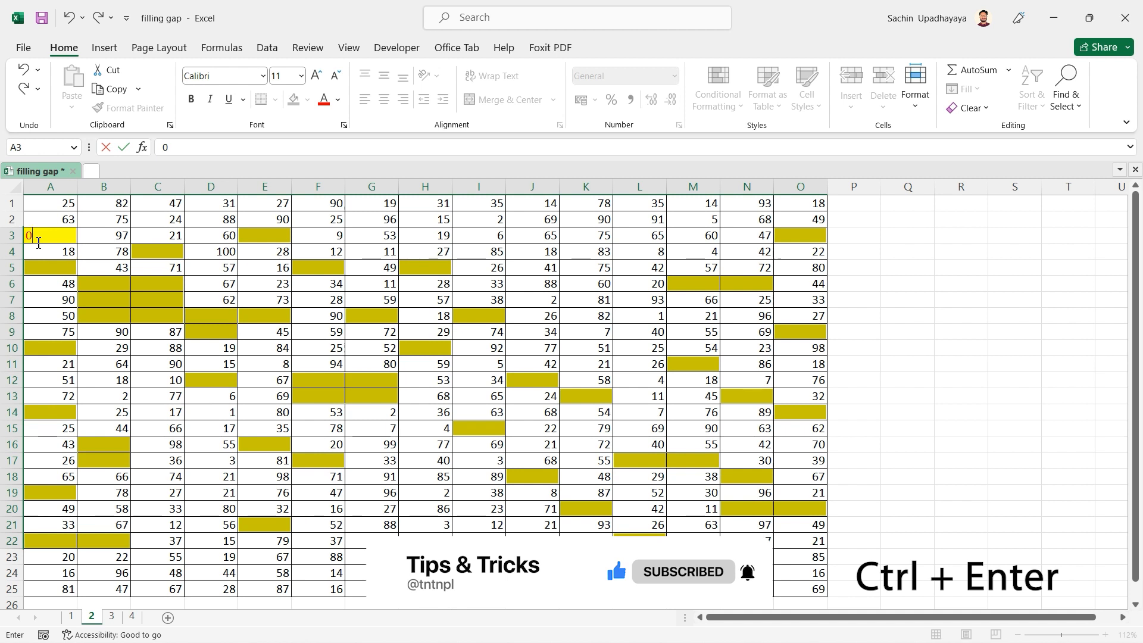
key(ctrl+Return)
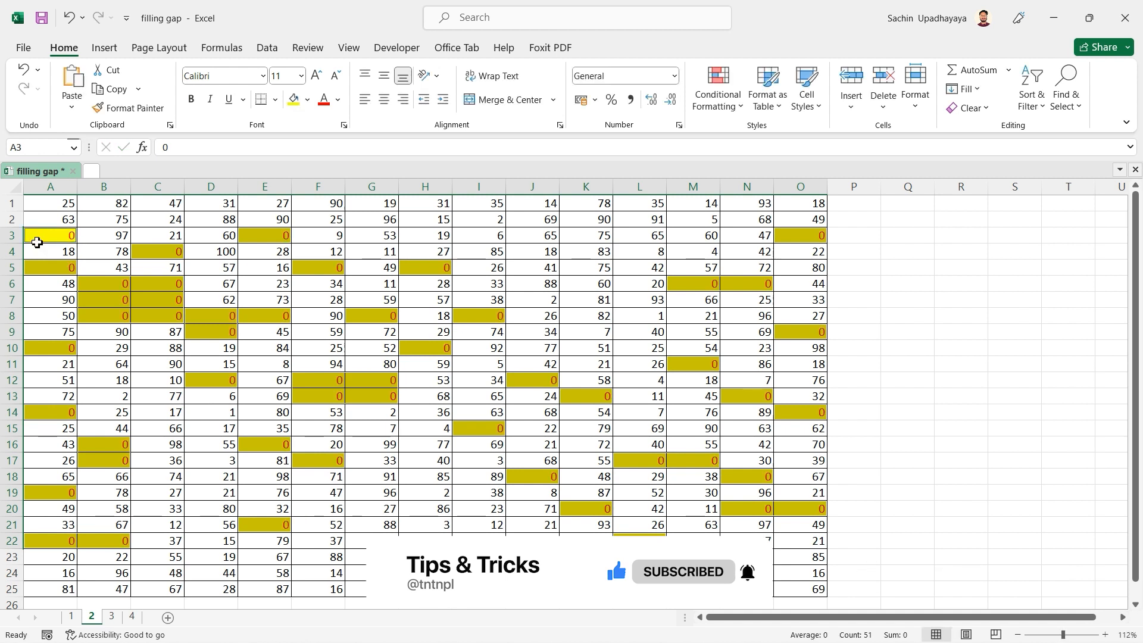
click(356, 410)
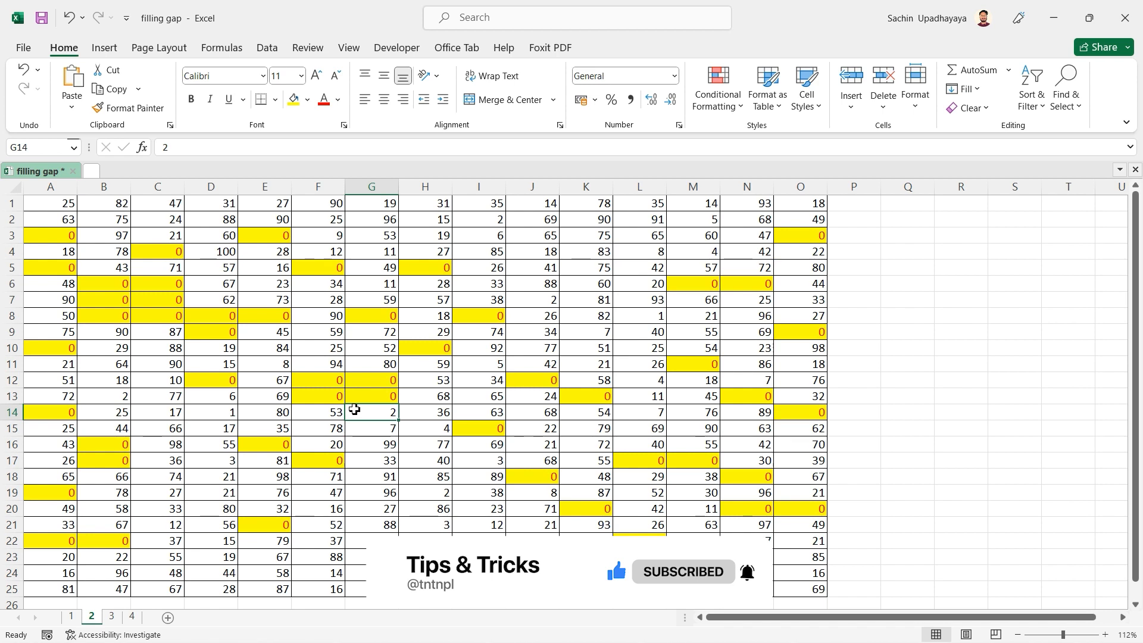
key(ctrl+z)
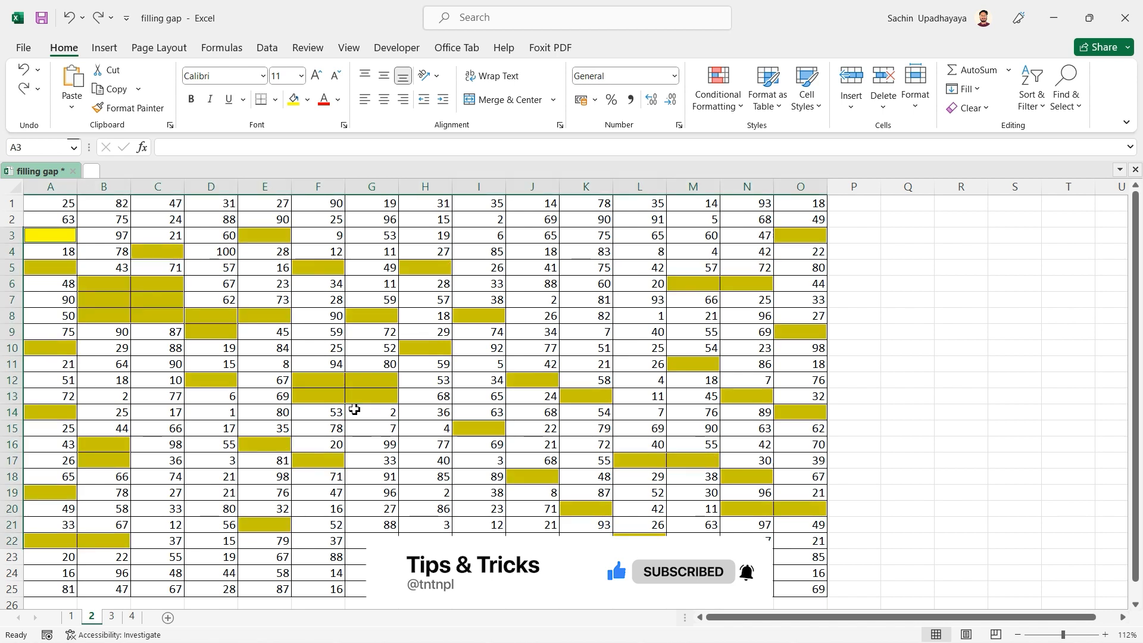
click(329, 411)
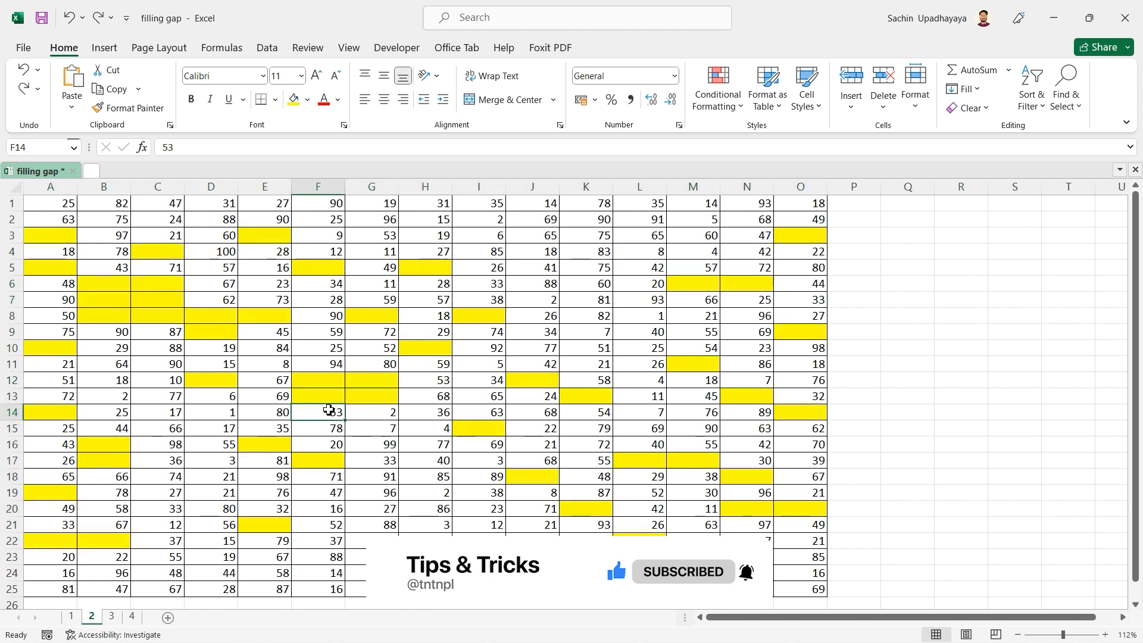
Select the blank cells of sheet 2 again, using the Blanks option of Go To Special
click(56, 234)
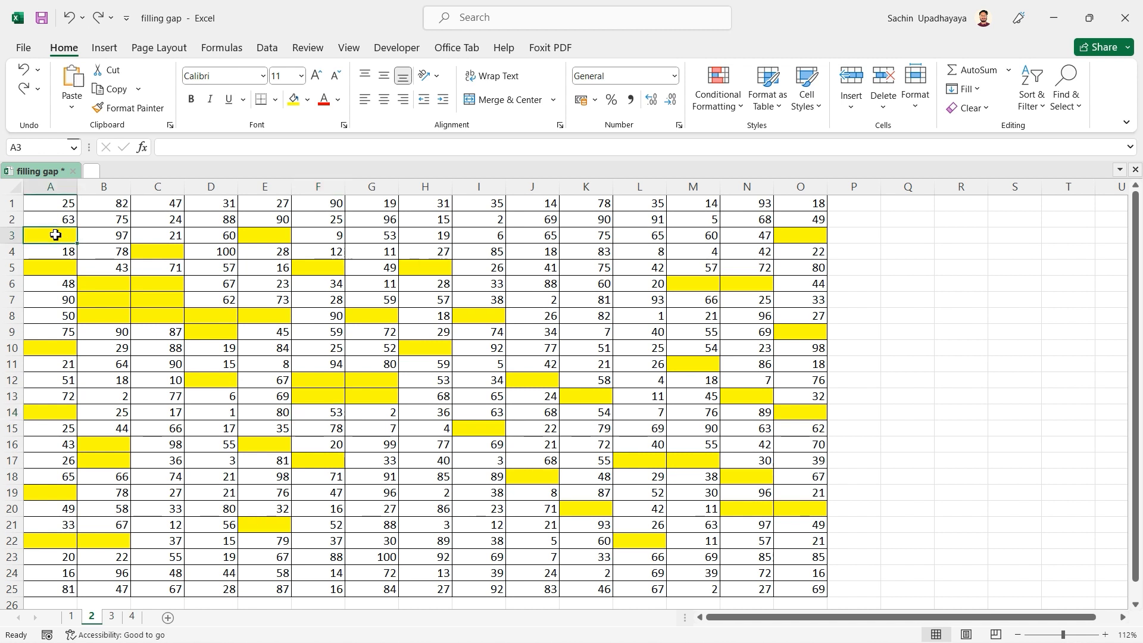
key(ctrl+g)
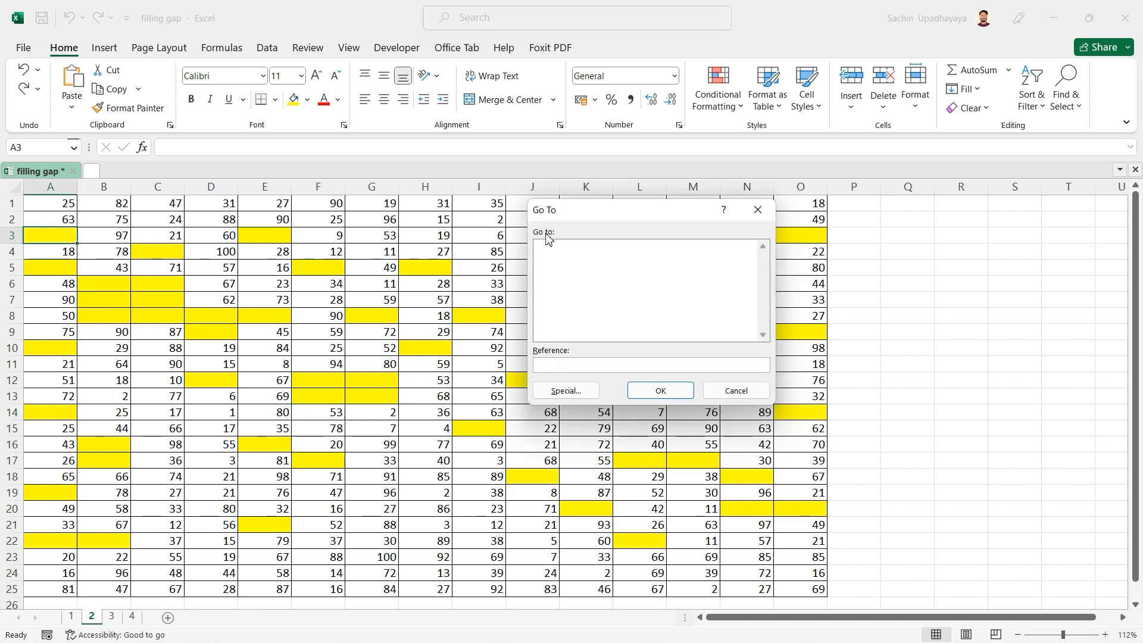
click(566, 391)
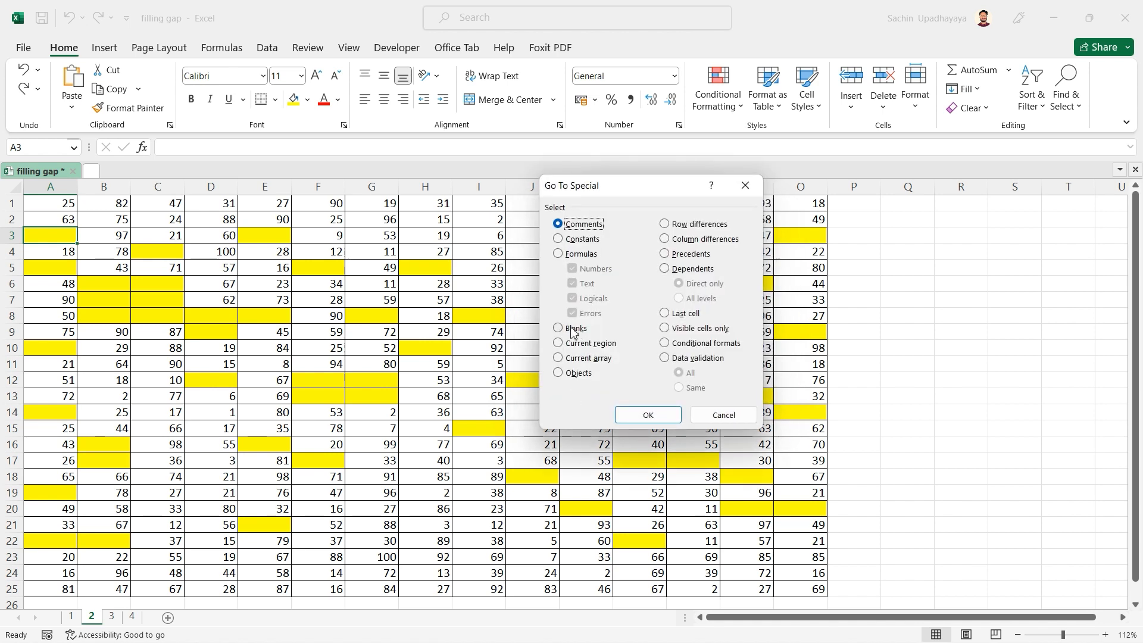
click(567, 331)
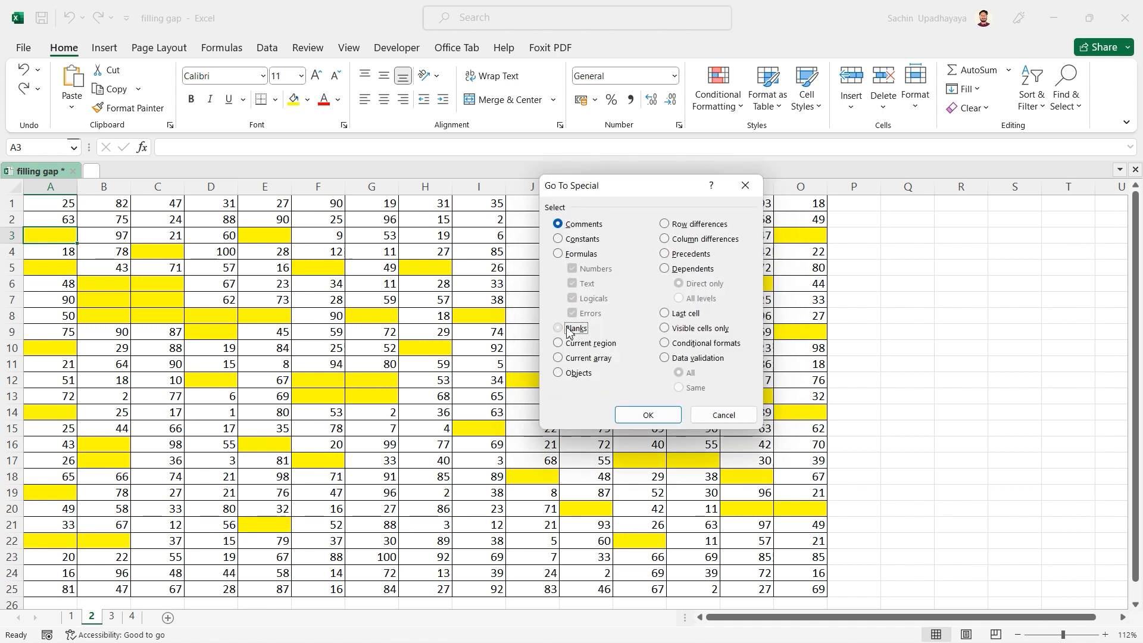
click(669, 420)
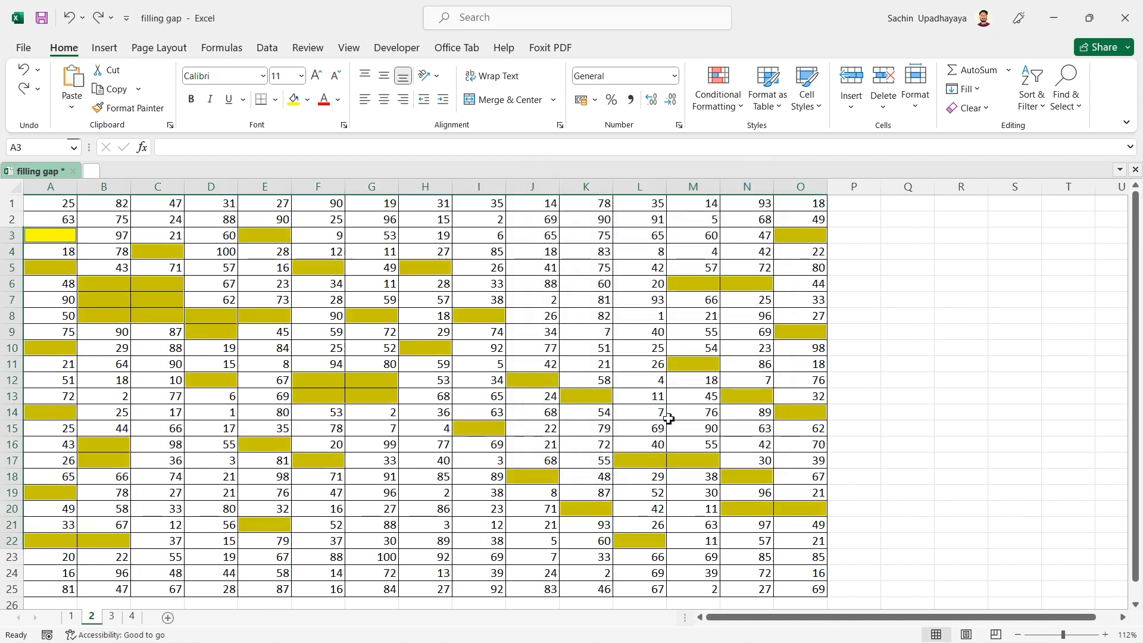
Fill all the selected blank cells on sheet 2 with 1 at once and clear the selection
text(1)
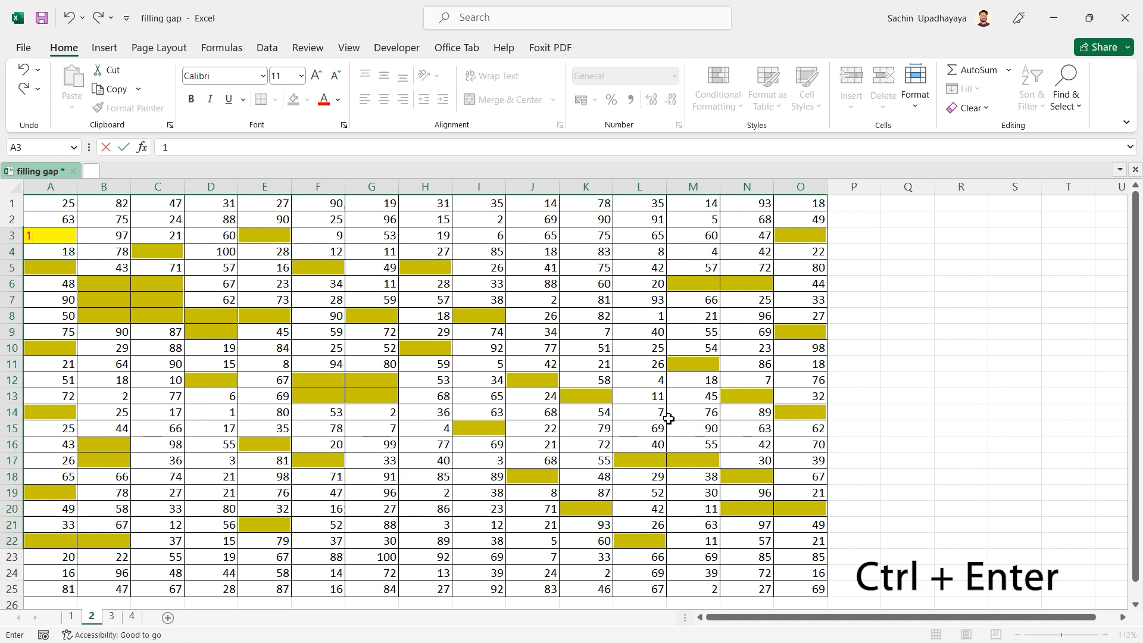
key(ctrl+Return)
click(899, 525)
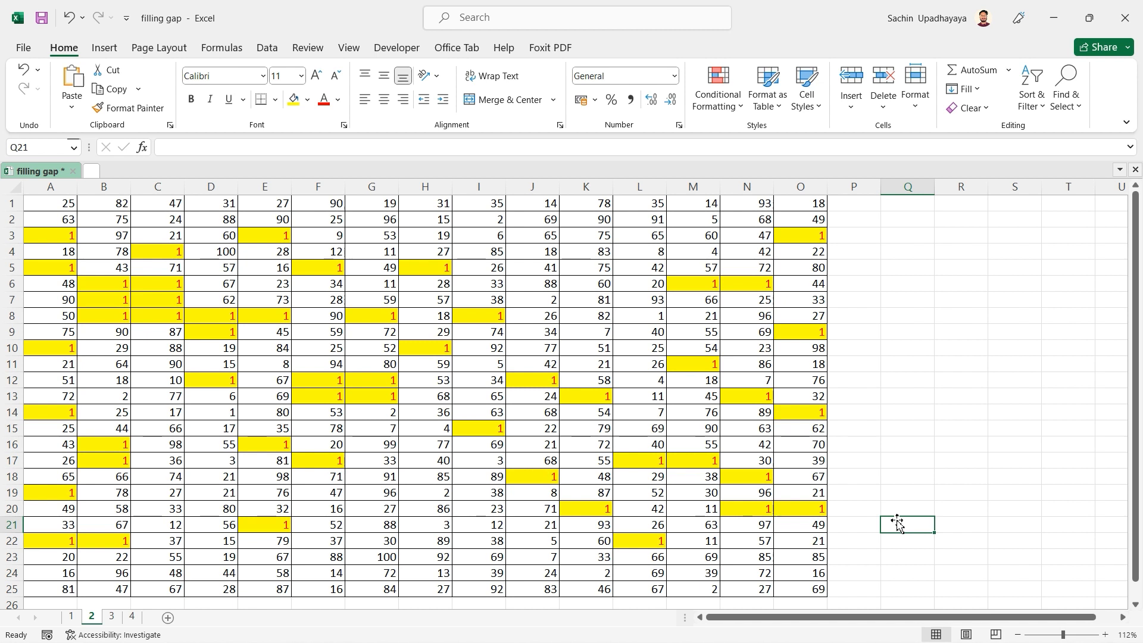
click(676, 400)
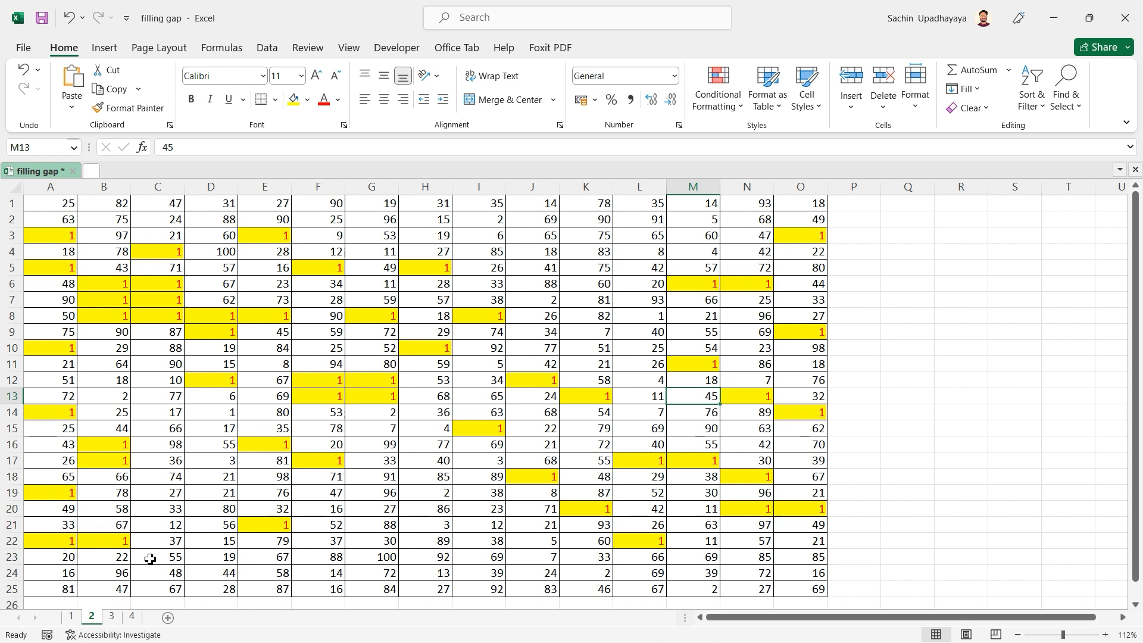
Open sheet 3 and select all its blank cells with Go To Special set to Blanks
click(111, 618)
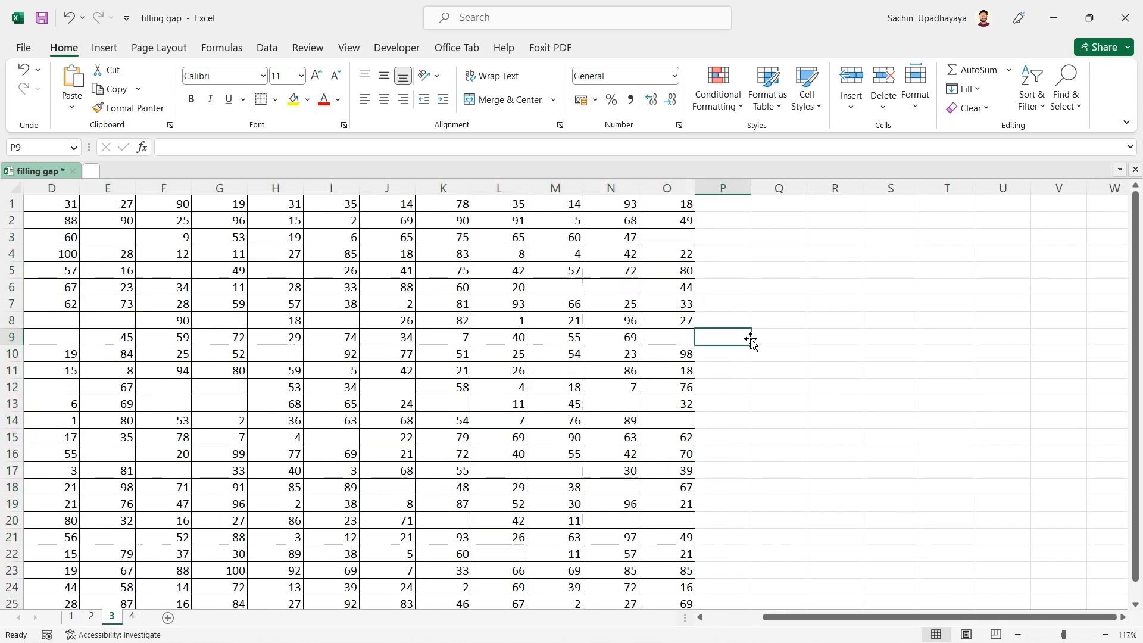
key(ctrl+g)
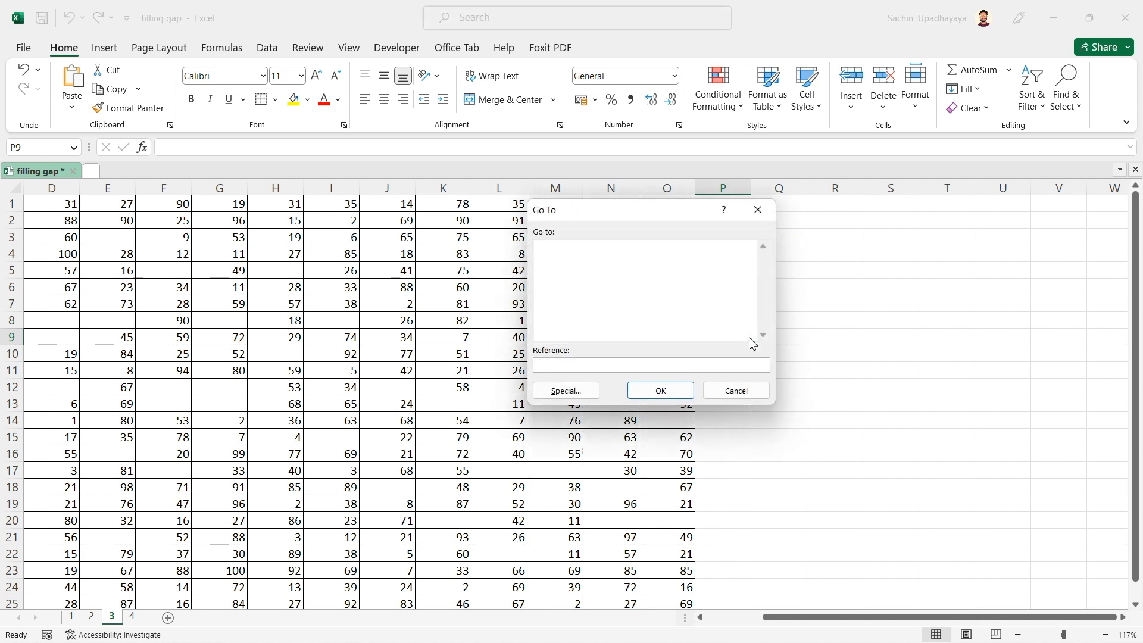
click(553, 392)
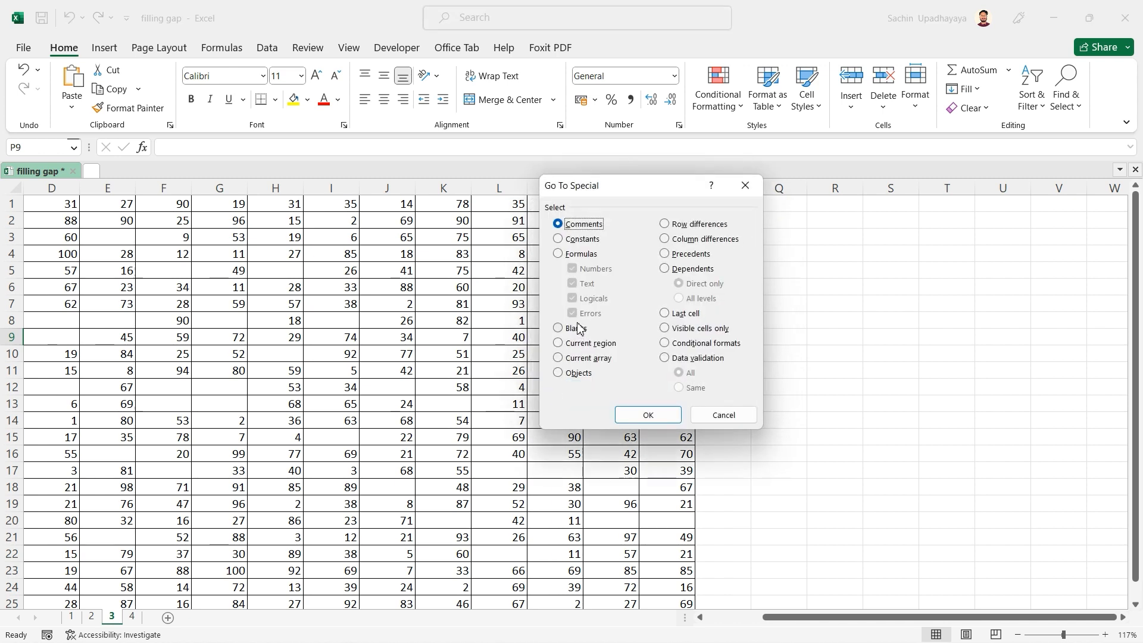
click(577, 328)
click(653, 415)
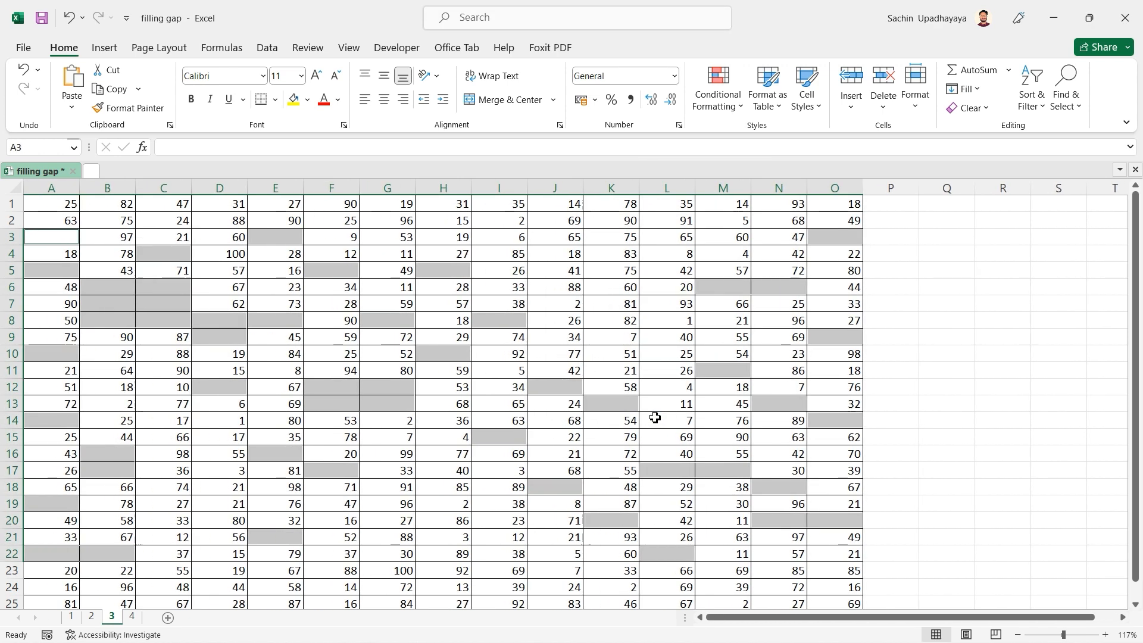
Fill all the selected blank cells on sheet 3 with 1000 at once and clear the selection
text(1000)
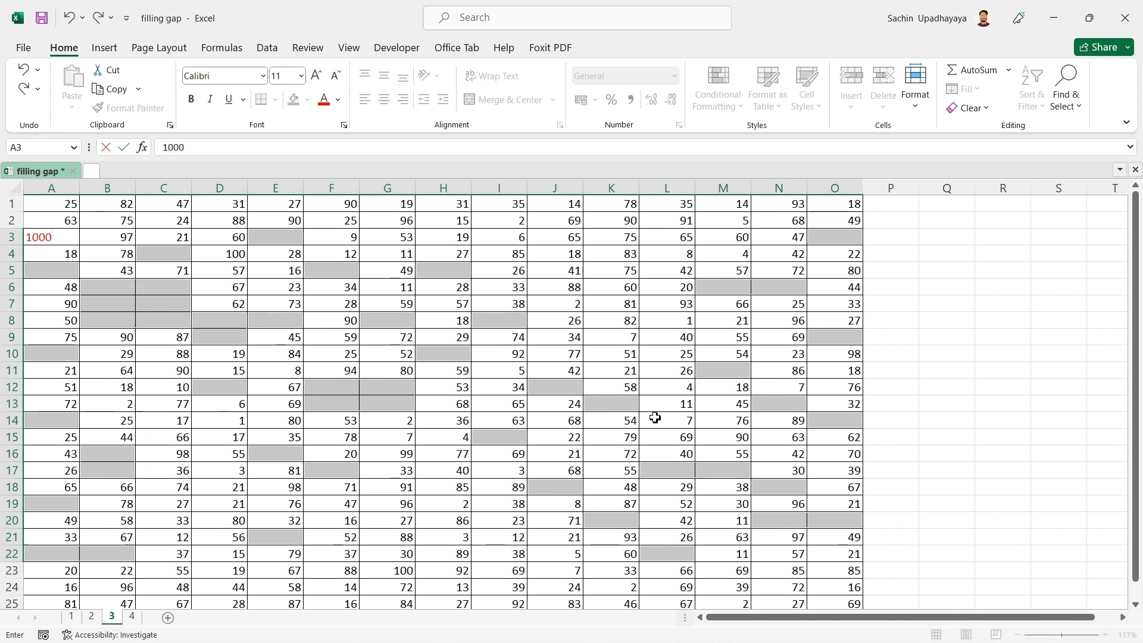
key(ctrl+Return)
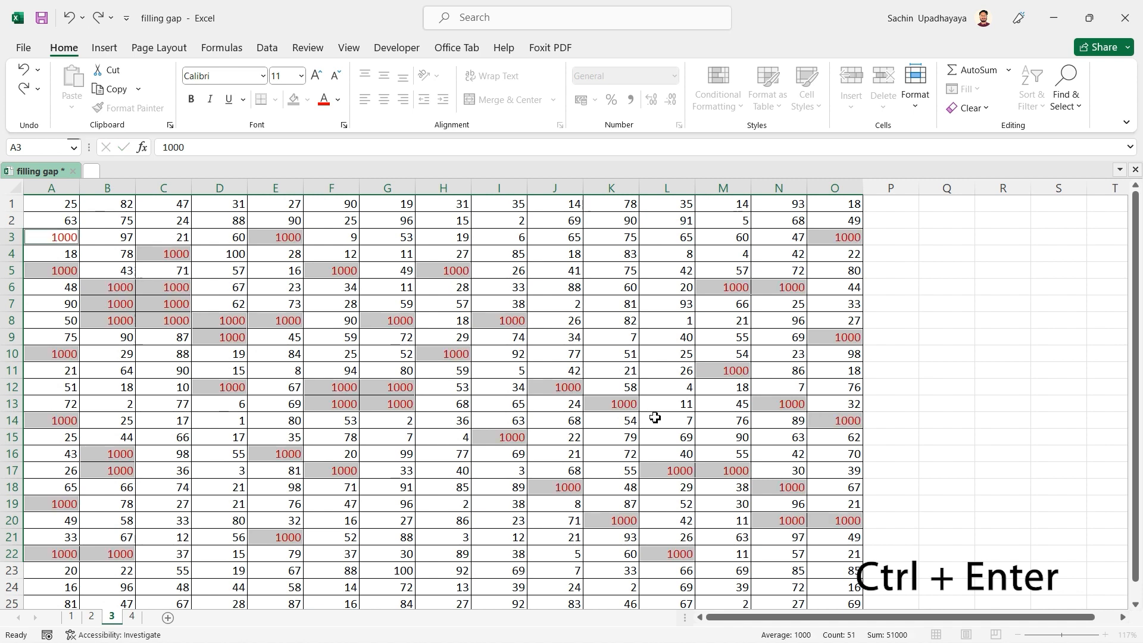
click(984, 433)
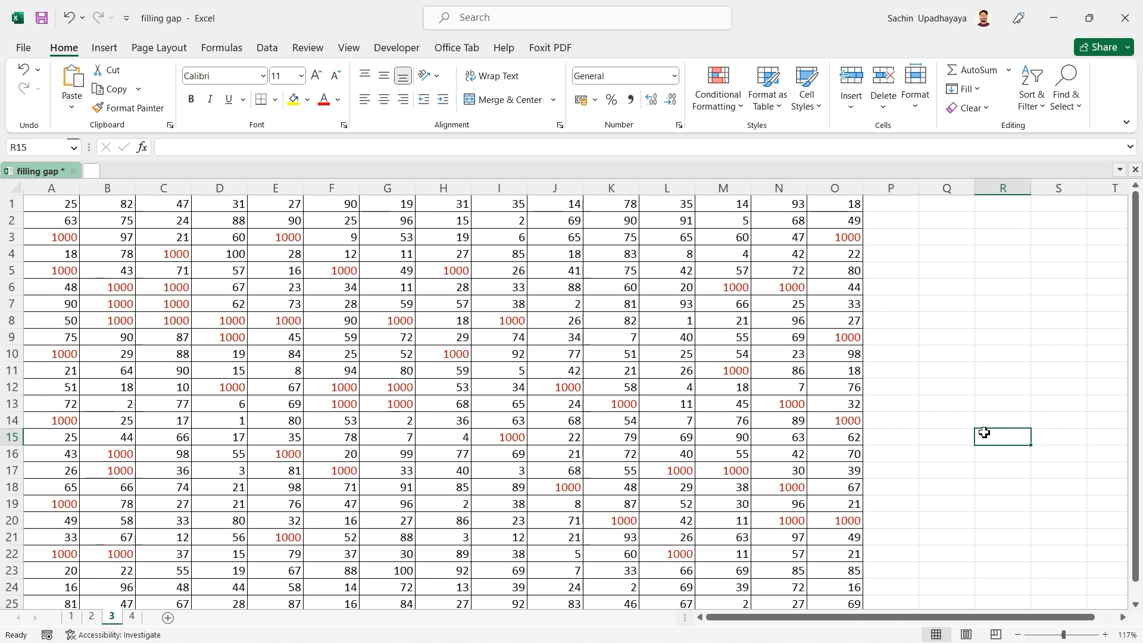
Open sheet 4 and replace every occurrence of 25 with 88 using Find and Replace
click(133, 618)
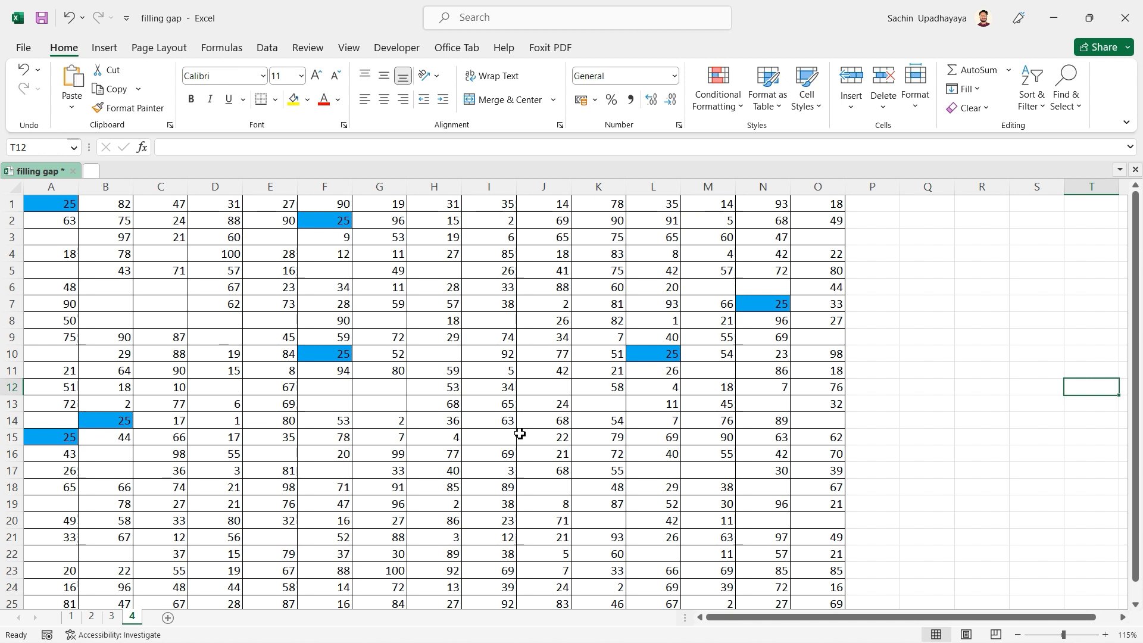
click(1066, 90)
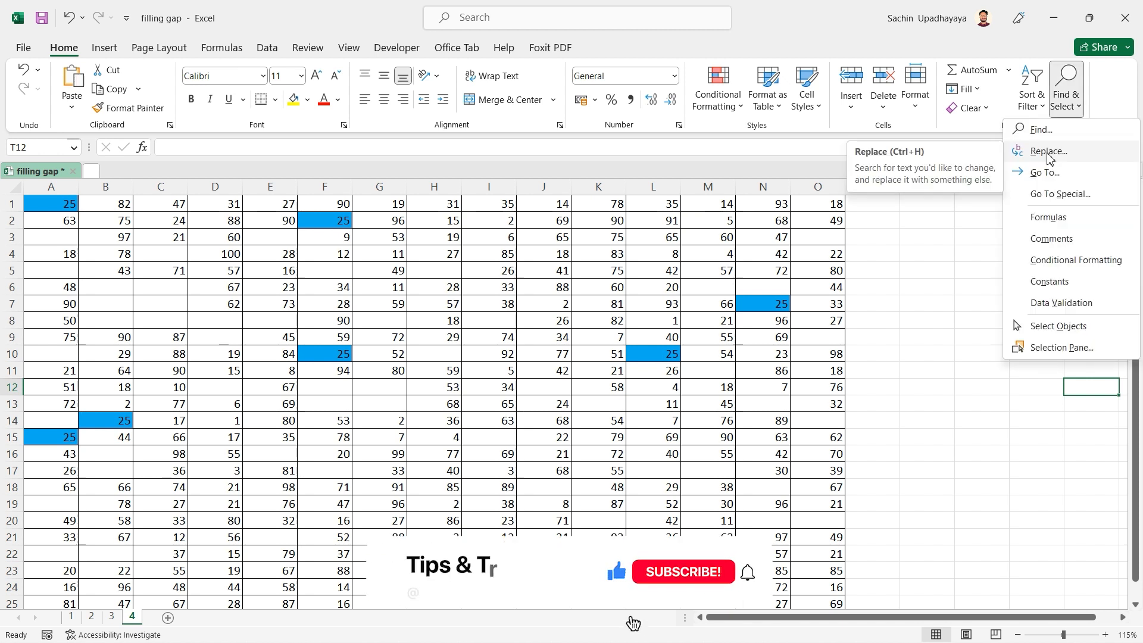
click(1039, 148)
text(25)
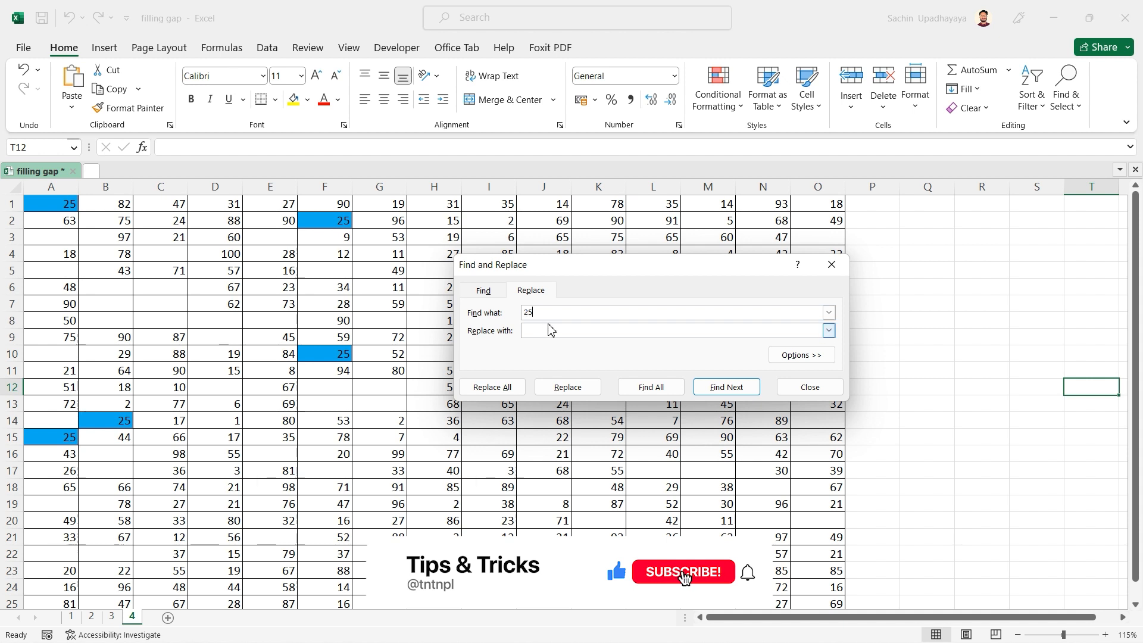
click(535, 332)
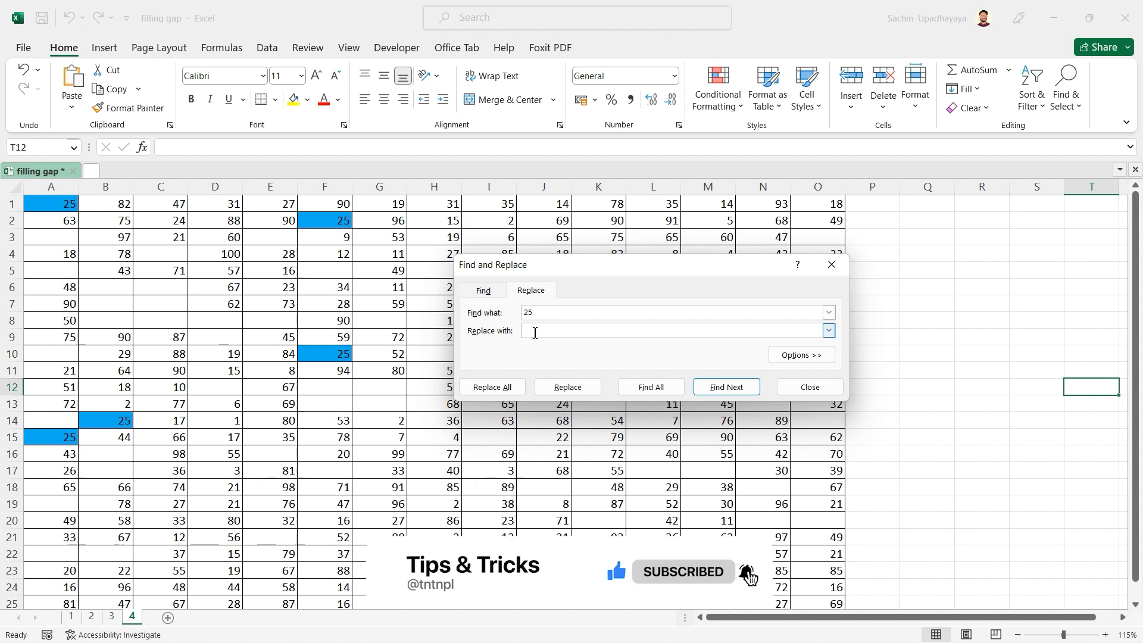
text(88)
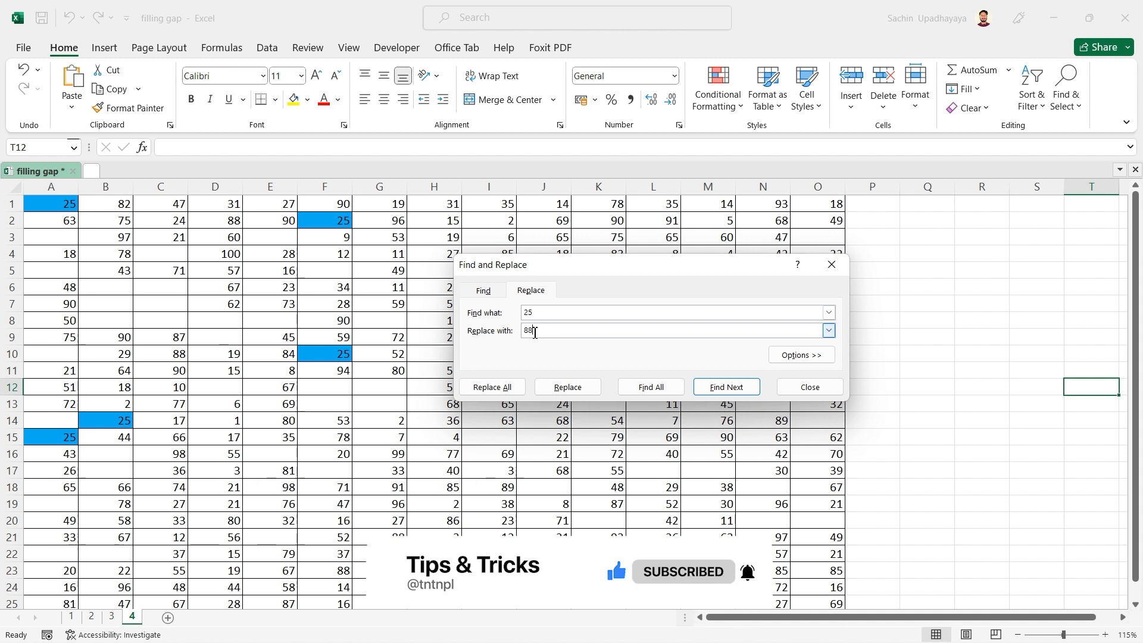
click(498, 390)
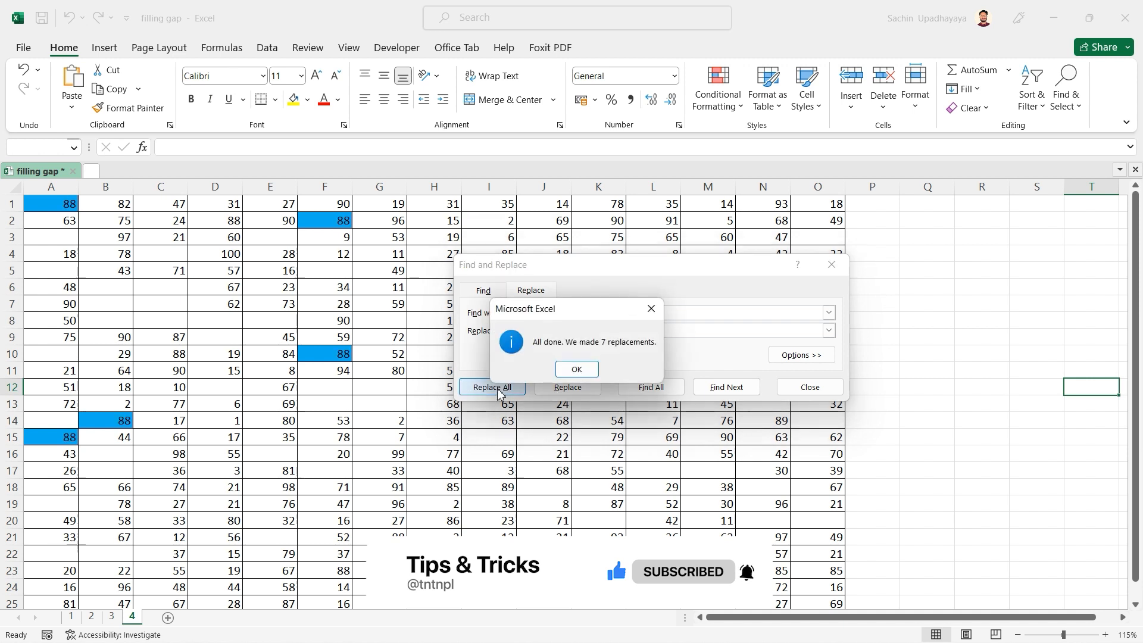
Acknowledge the completed replacement and close the Find and Replace dialog
click(577, 370)
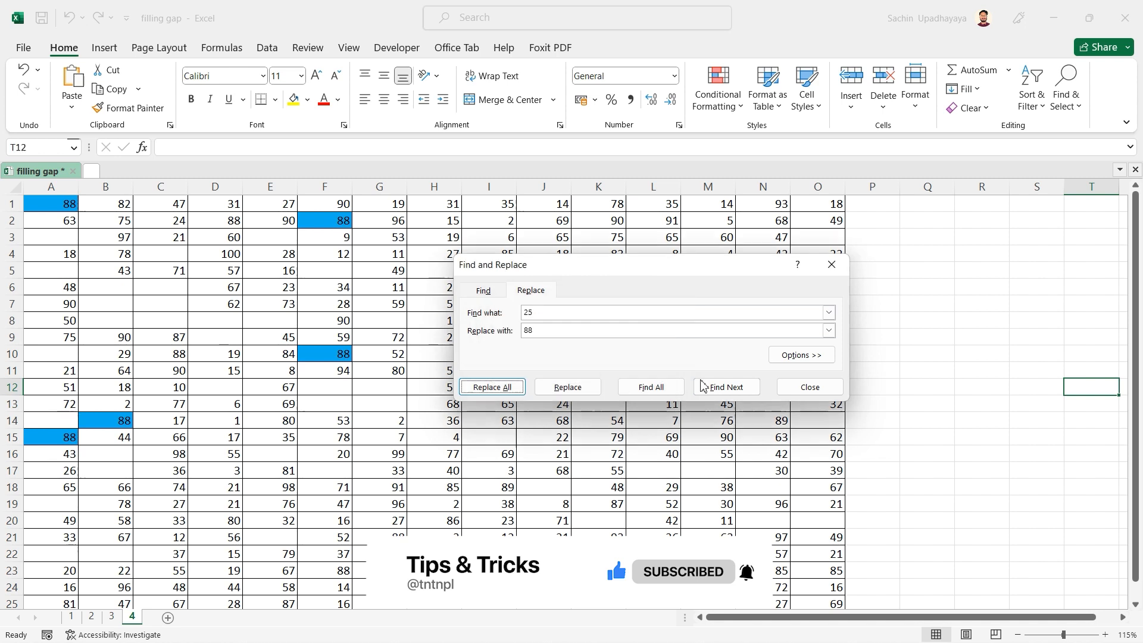
click(810, 388)
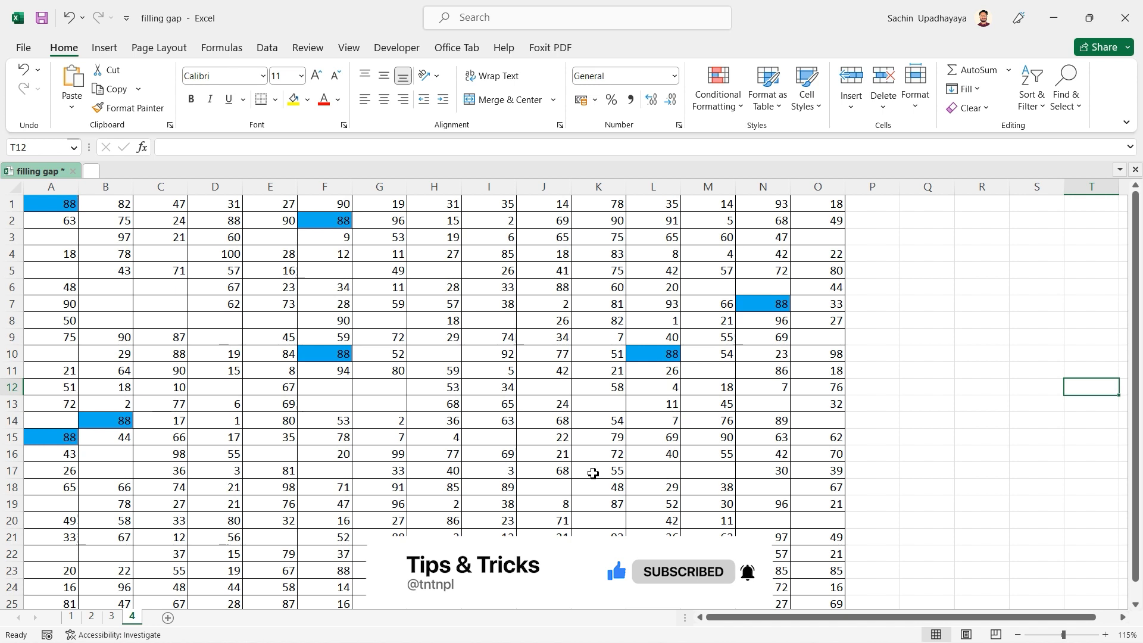
Replace every occurrence of 88 on sheet 4 with 25 using Find and Replace, close the dialog, and select cell P14
key(ctrl+h)
key(ctrl+x)
double_click(527, 329)
key(ctrl+v)
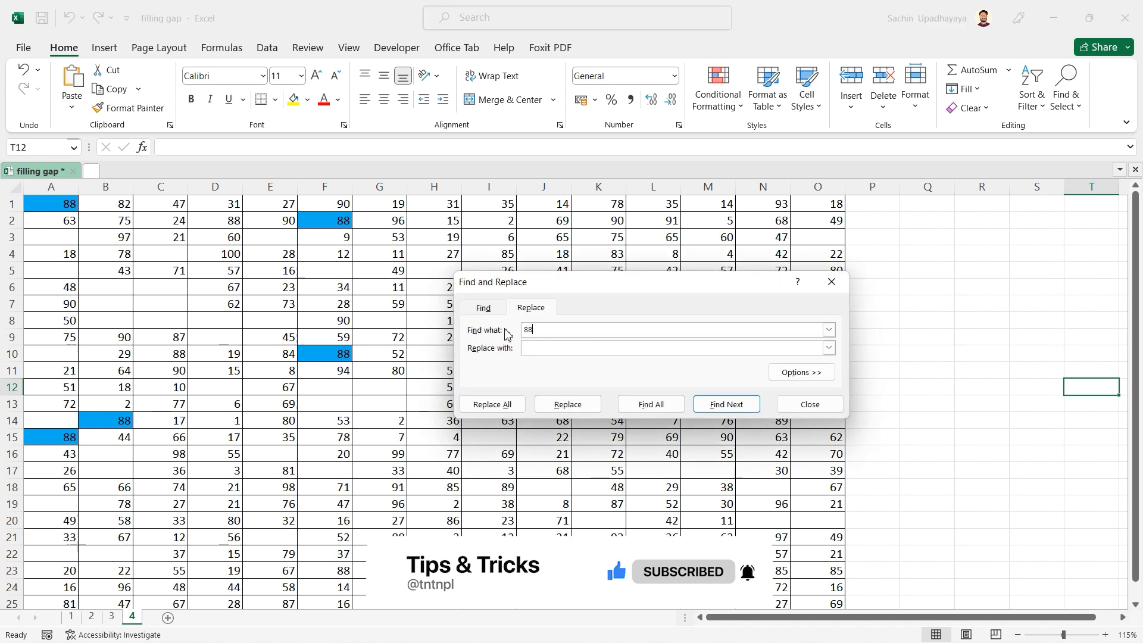
click(536, 351)
text(25)
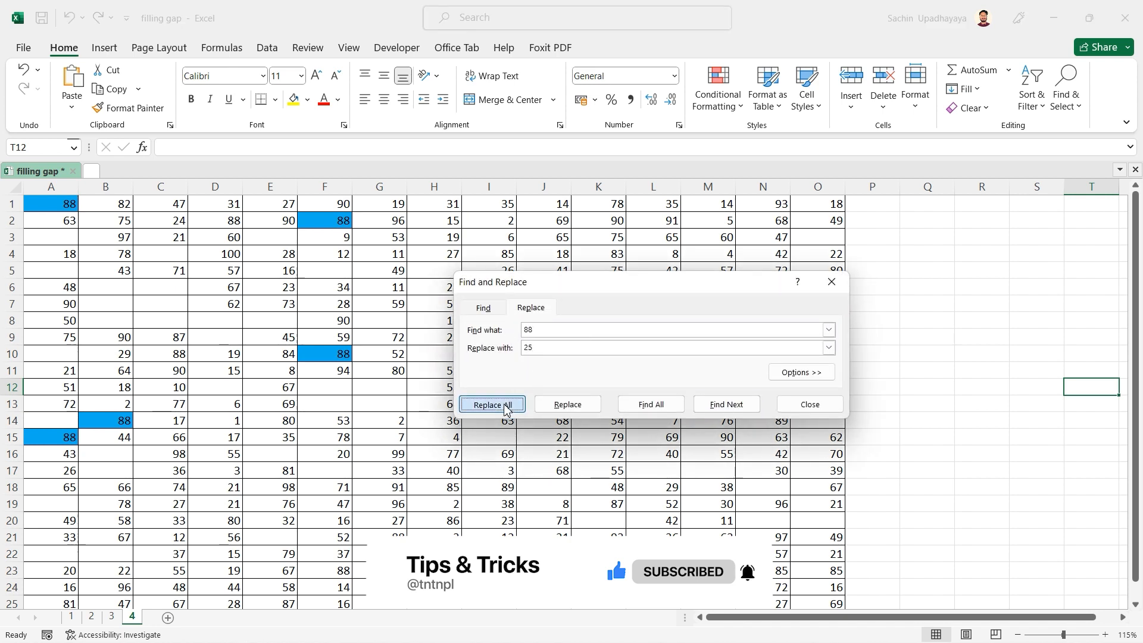
click(497, 404)
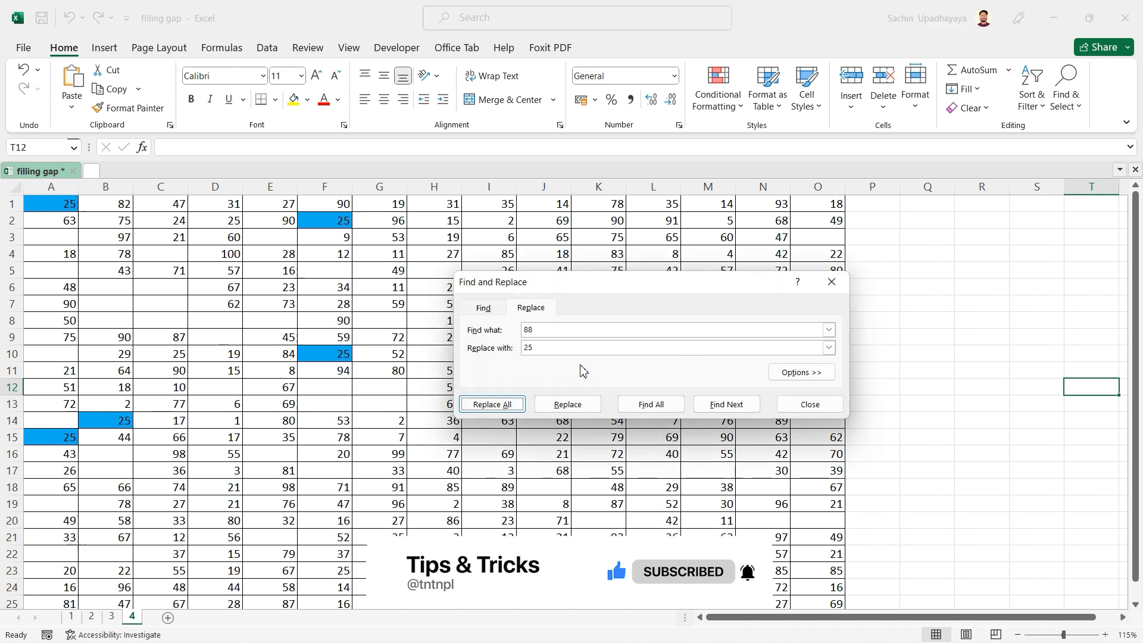
click(820, 410)
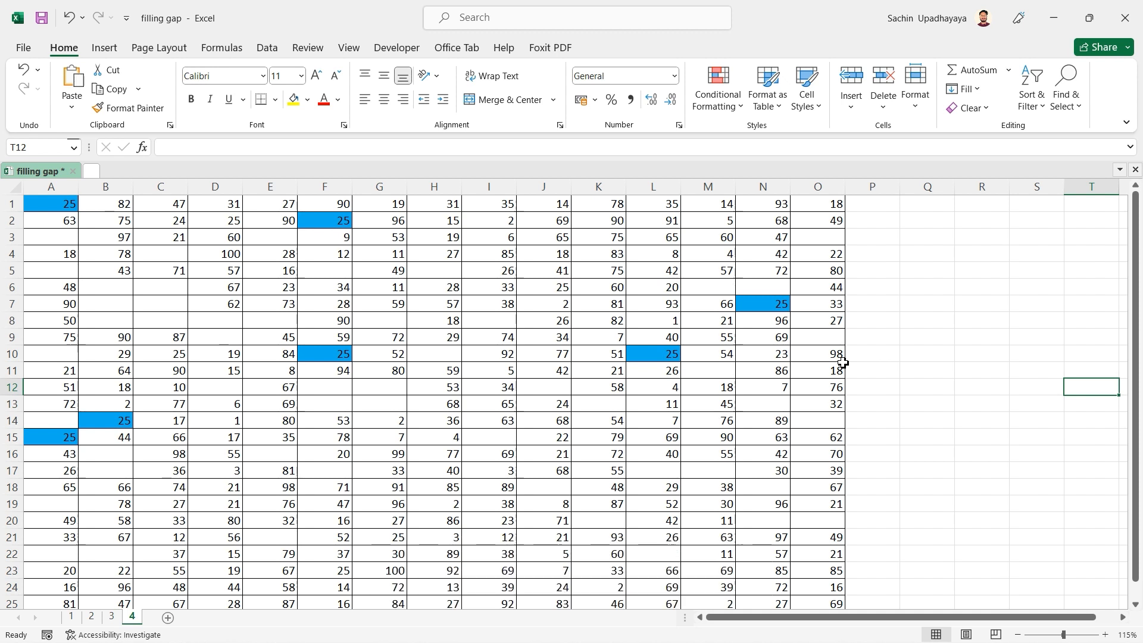
click(882, 417)
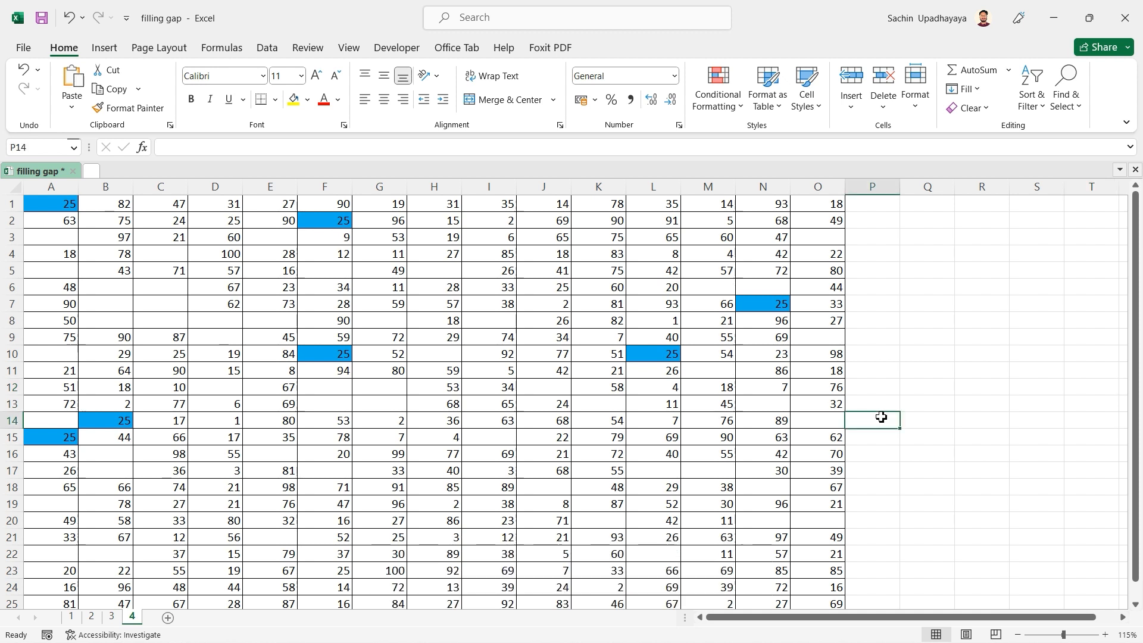